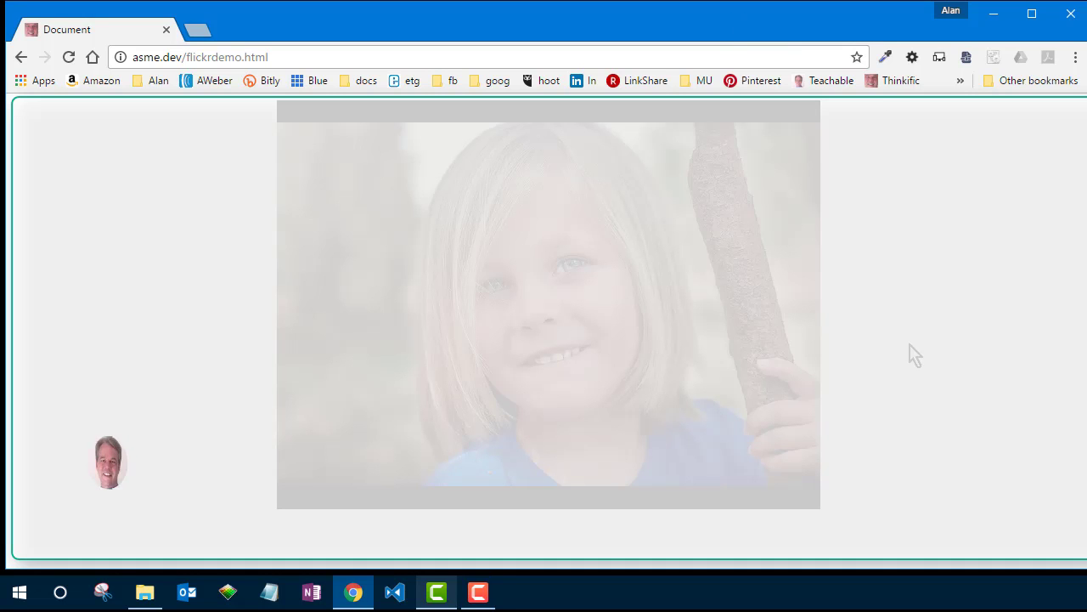
Browse forward and back through the photos in the embedded Flickr slideshow on the demo page.
left_click(793, 319)
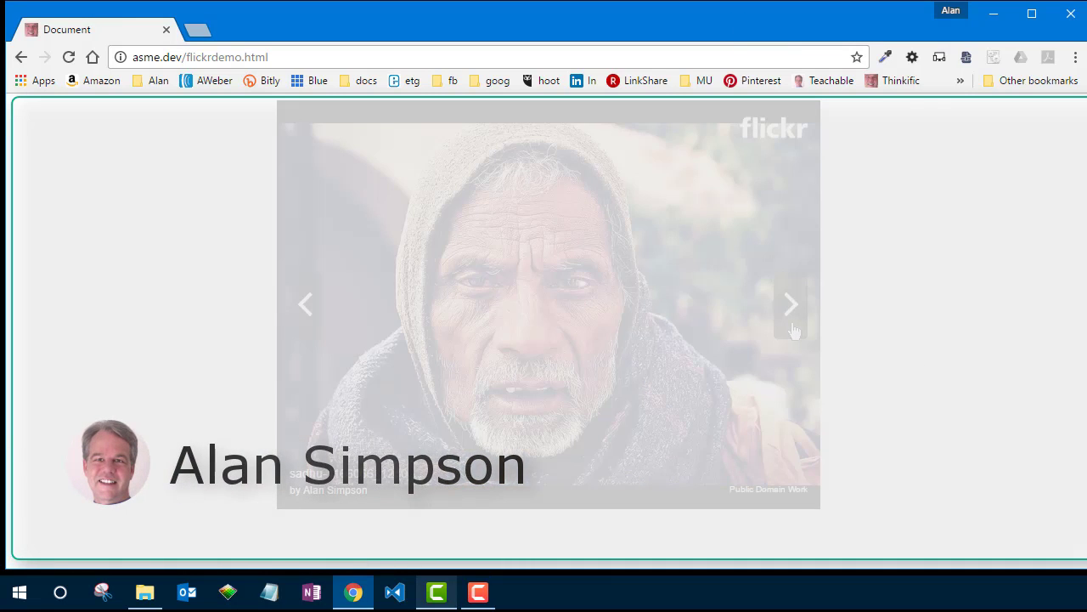
left_click(794, 330)
left_click(794, 330)
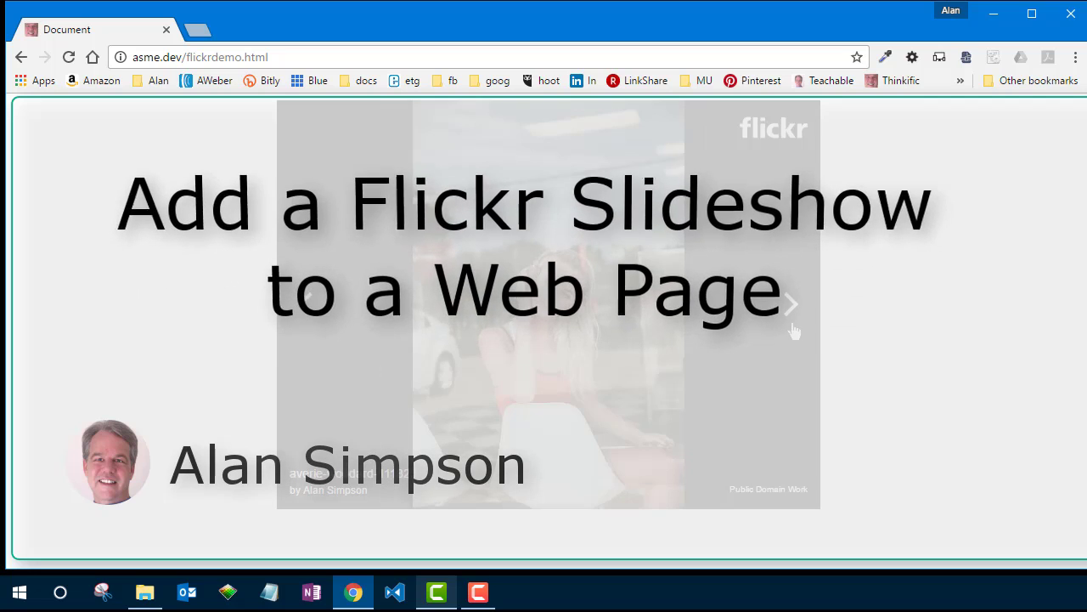
left_click(794, 330)
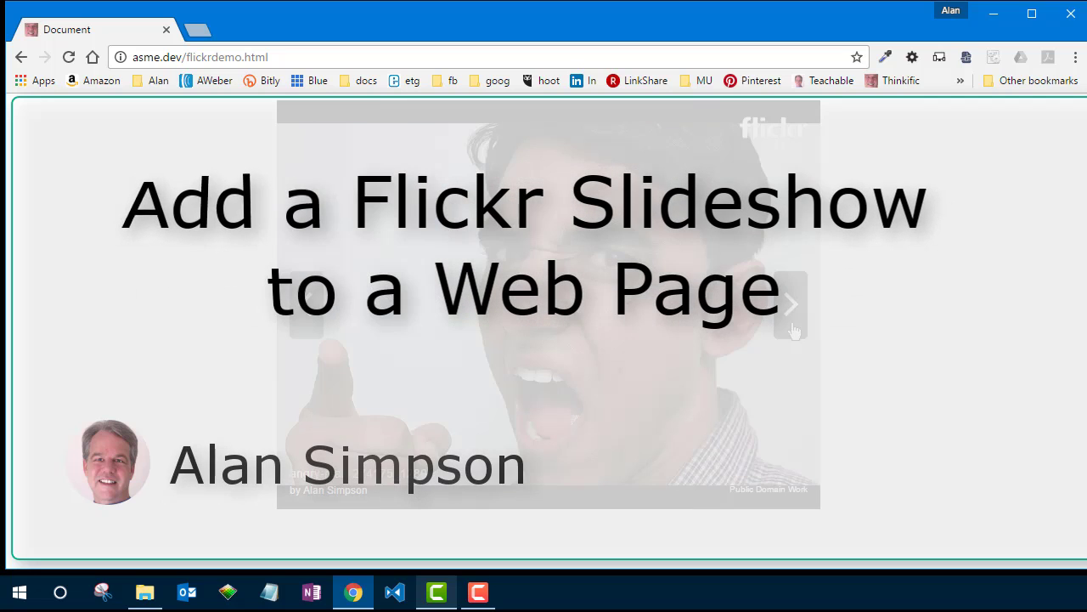
left_click(794, 331)
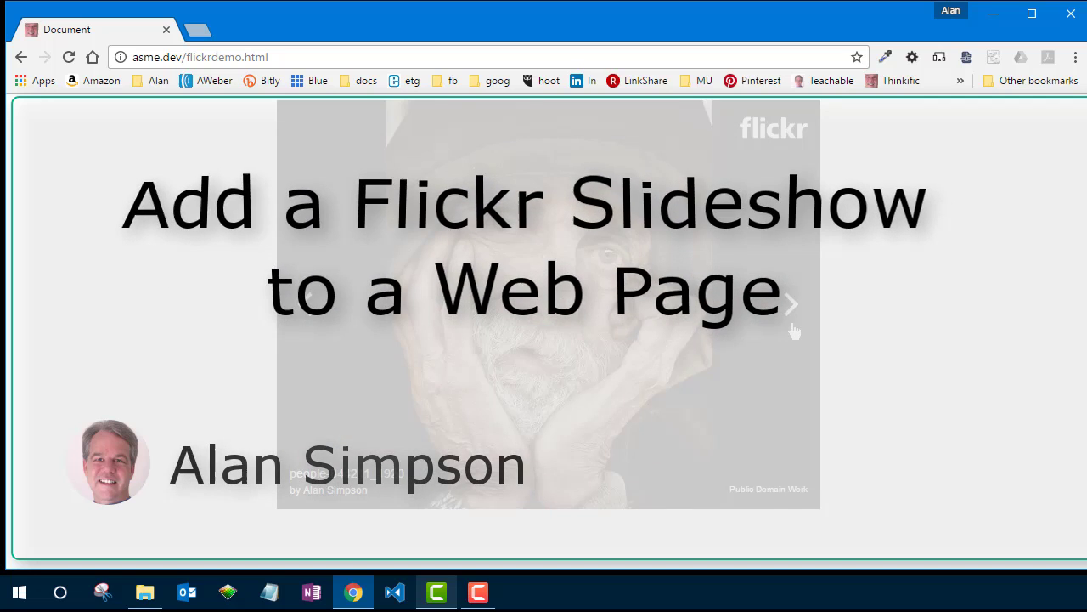
left_click(793, 331)
left_click(302, 313)
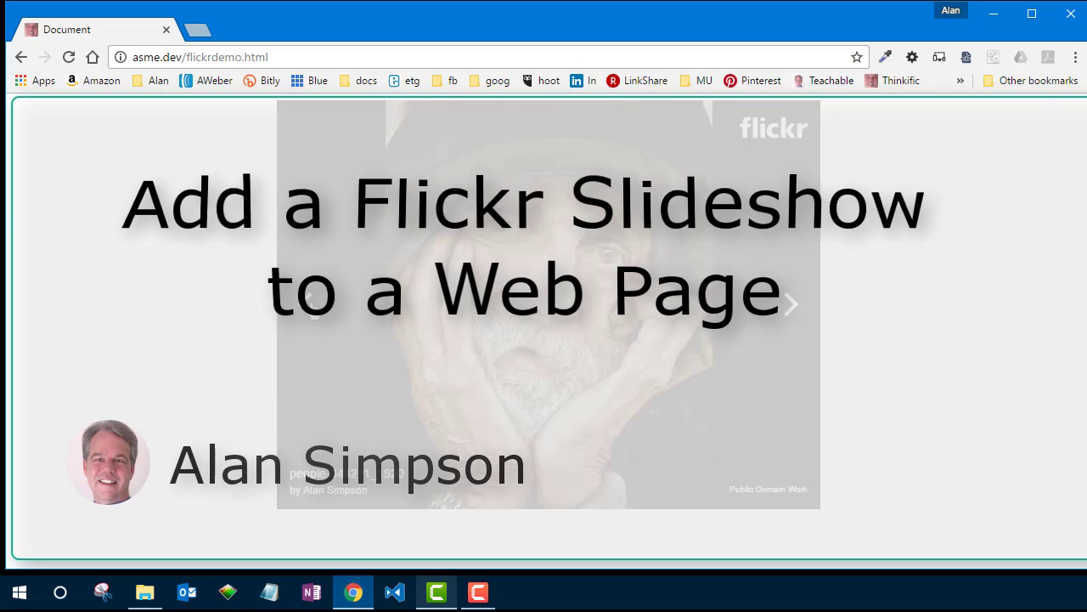
left_click(306, 311)
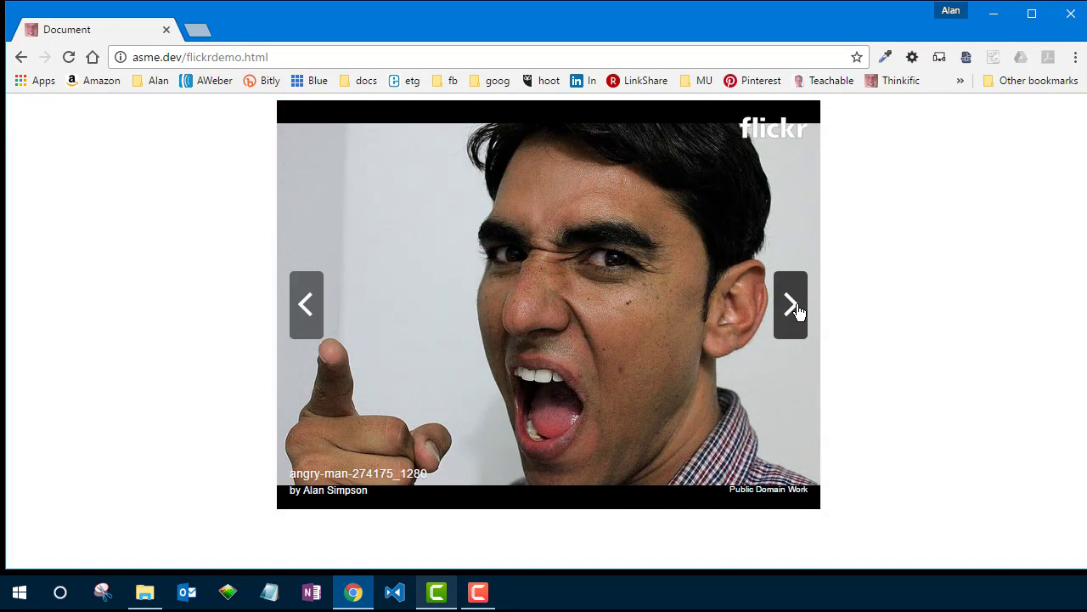
left_click(793, 307)
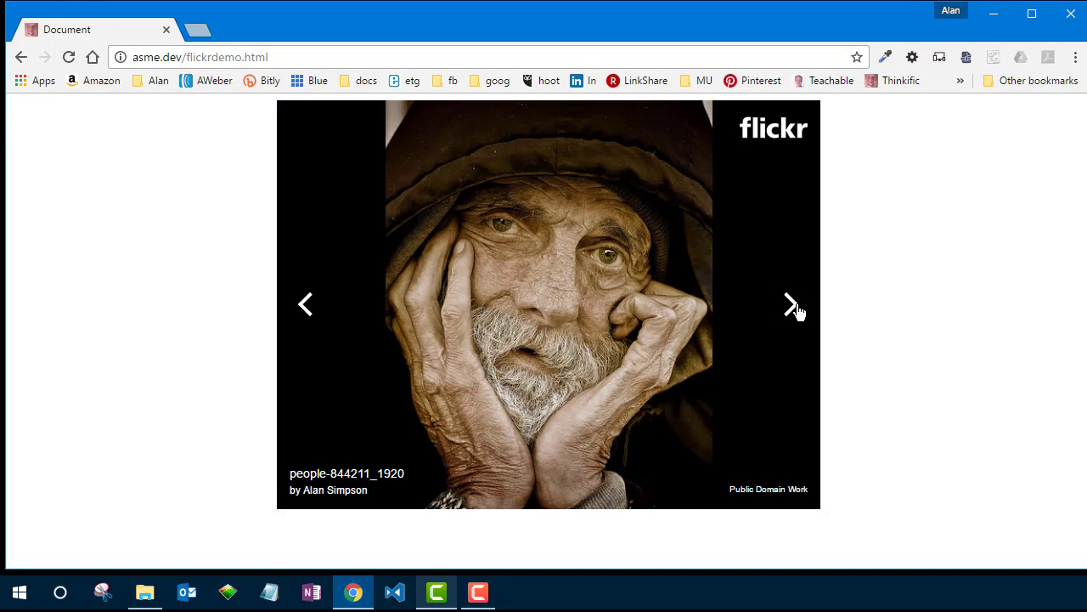
Open the slideshow's current photo on Flickr and look through the other photos of its album.
left_click(574, 311)
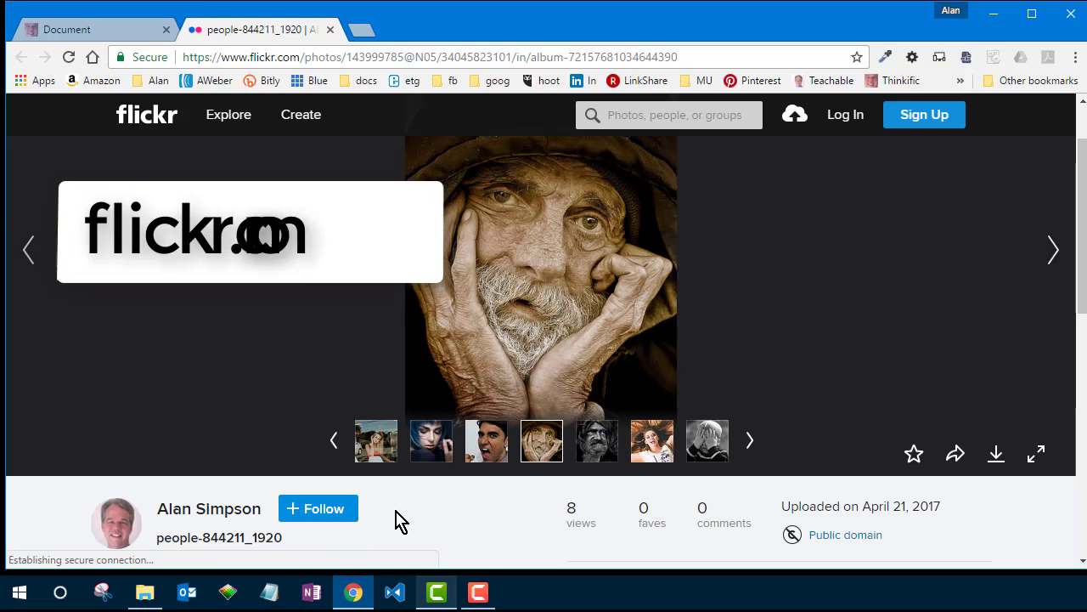
left_click(431, 457)
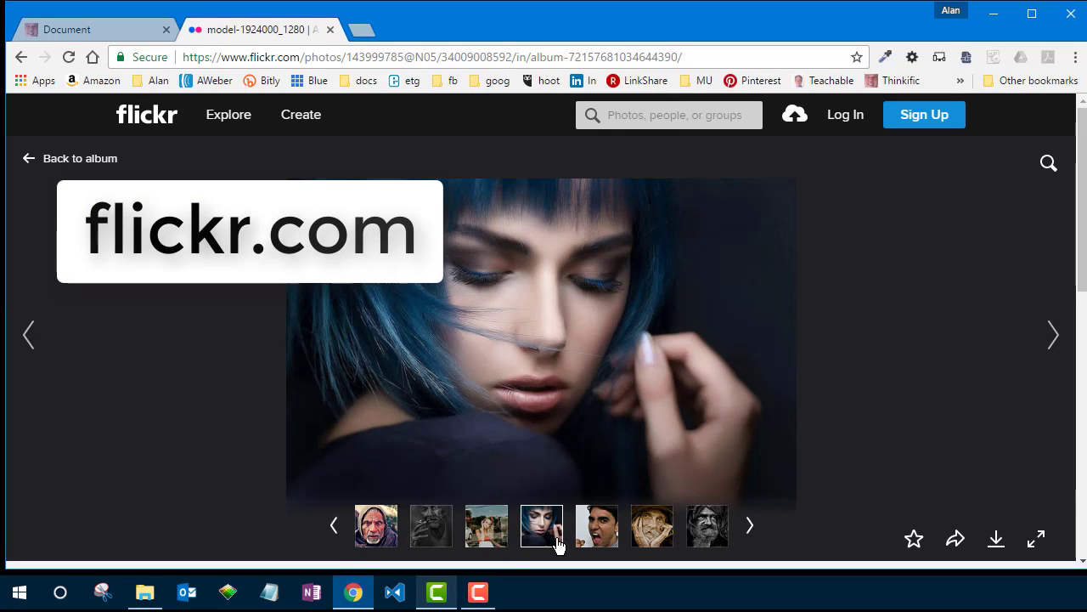
left_click(597, 542)
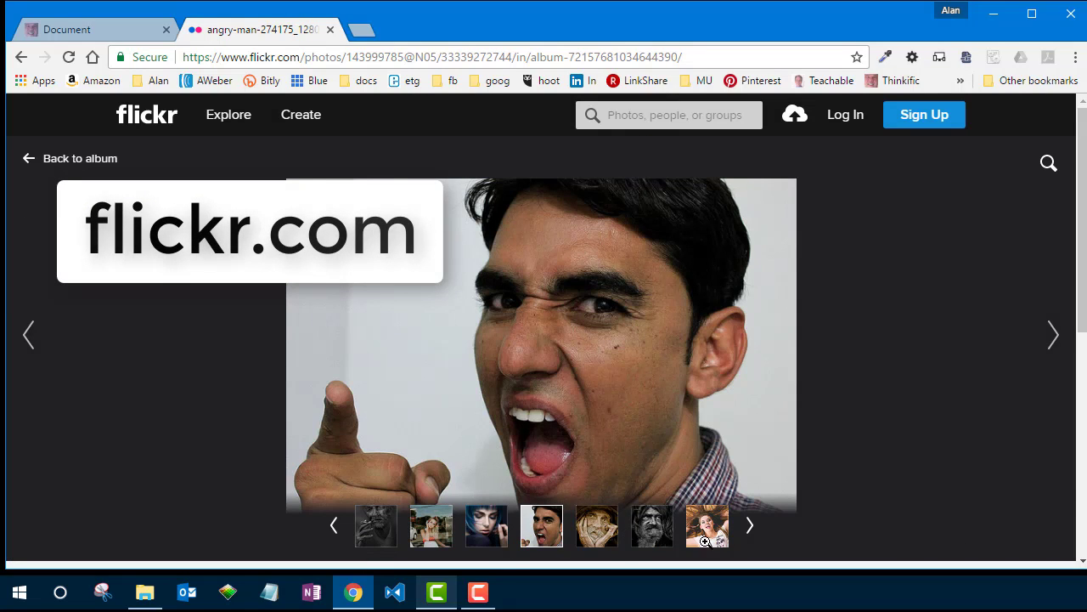
left_click(334, 539)
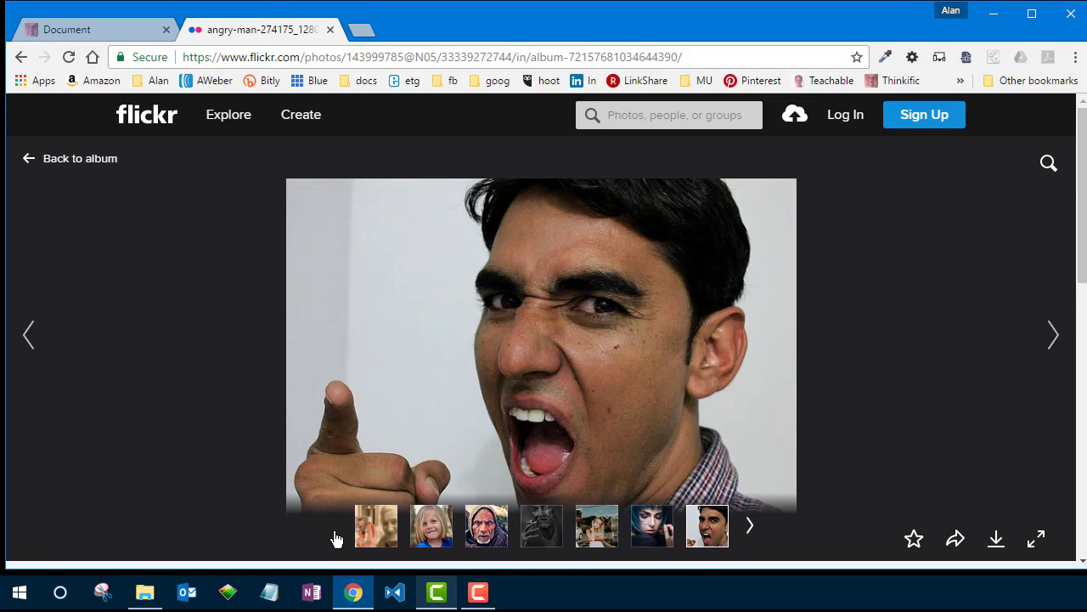
left_click(386, 517)
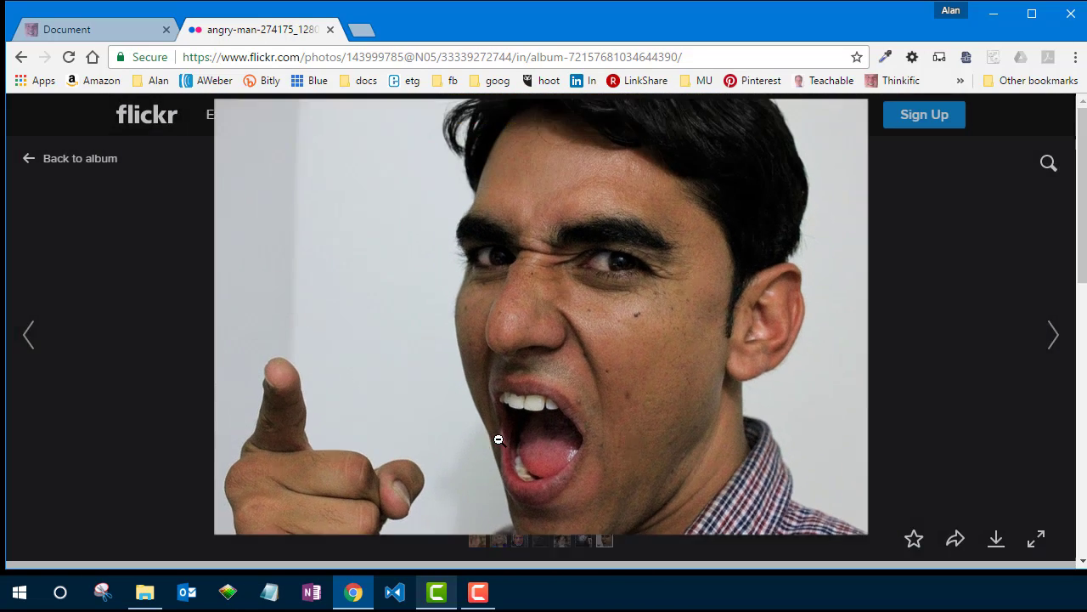
left_click(499, 440)
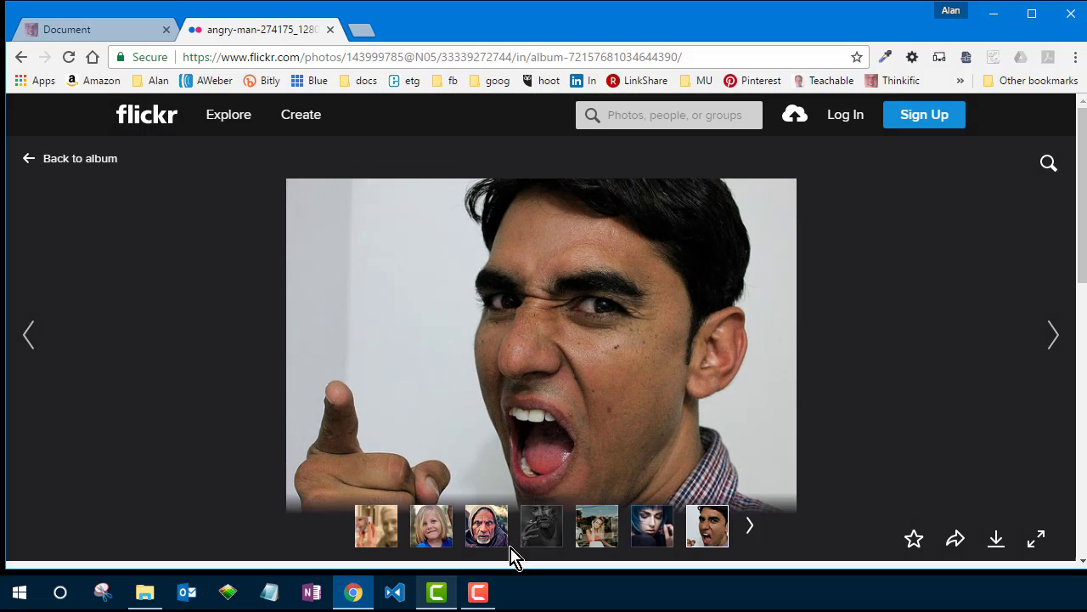
scroll(748, 508, "down", 1)
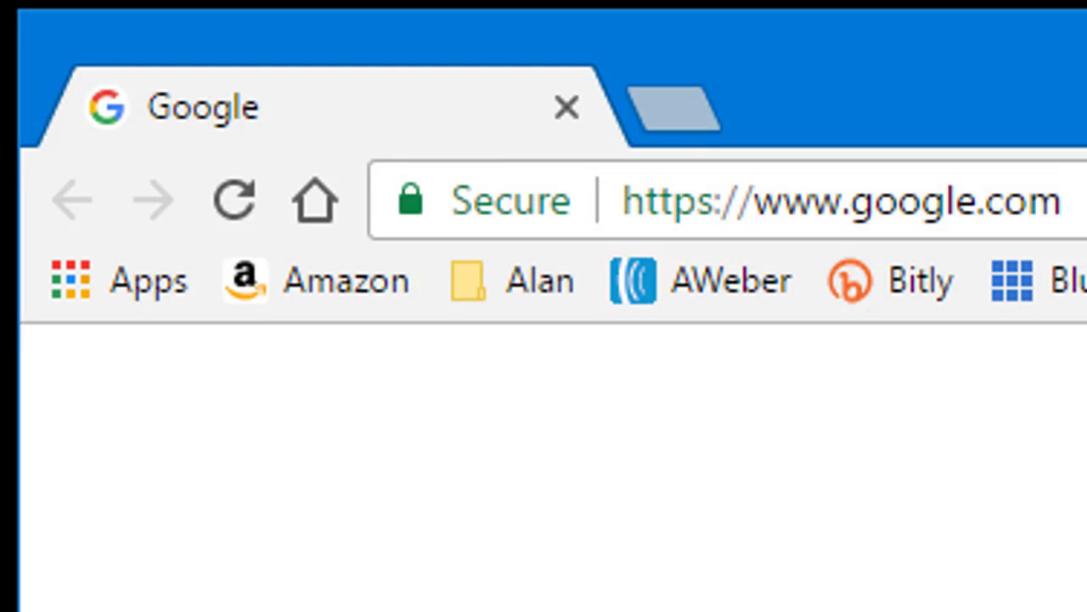
Go to flickr.com and open your own albums page.
key("ctrl+l")
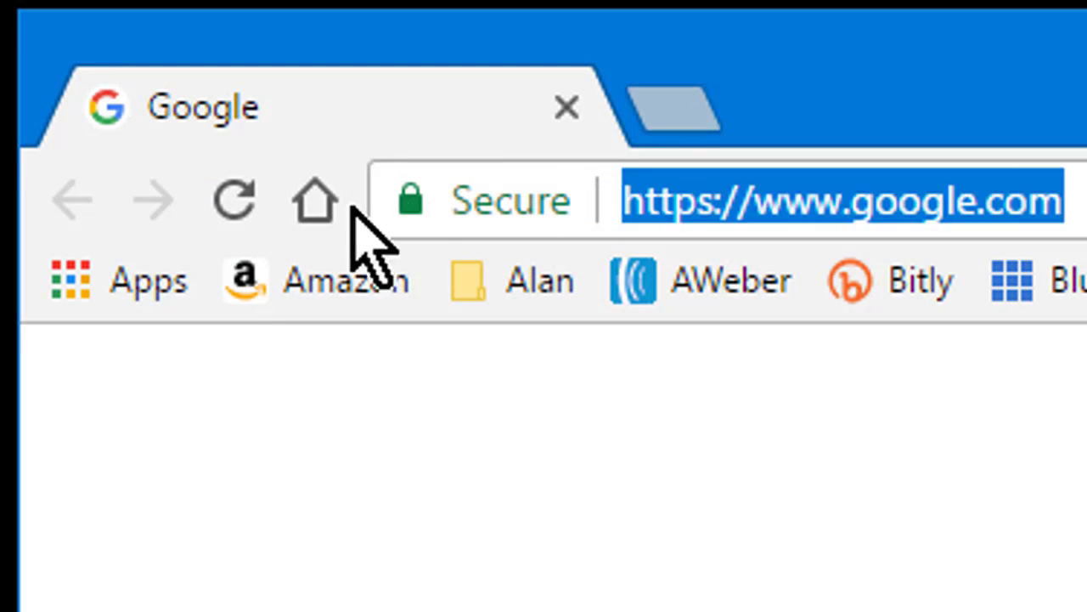
type("flickr")
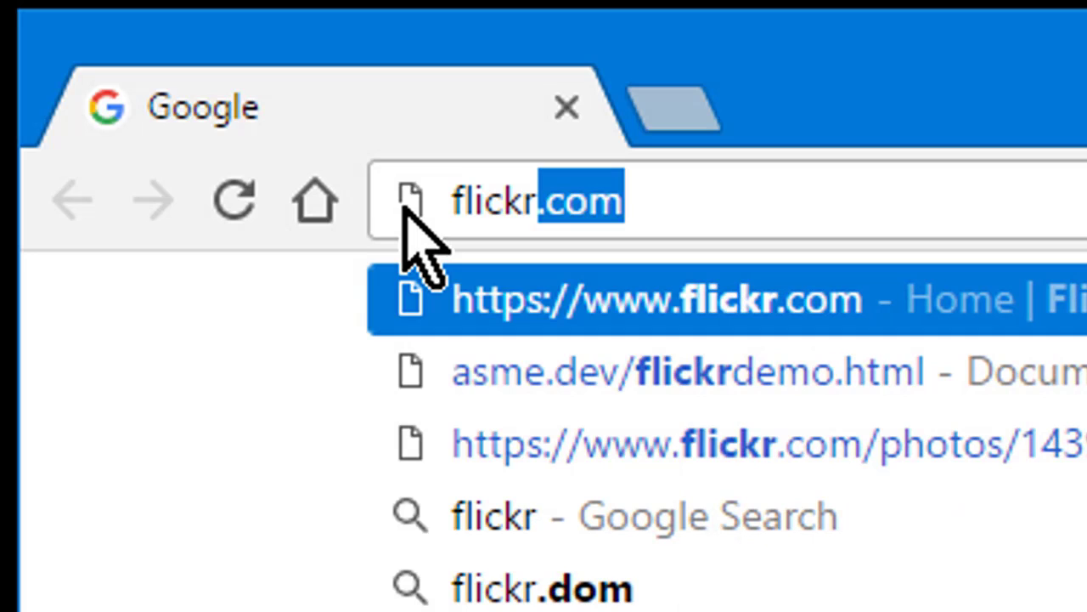
key("Return")
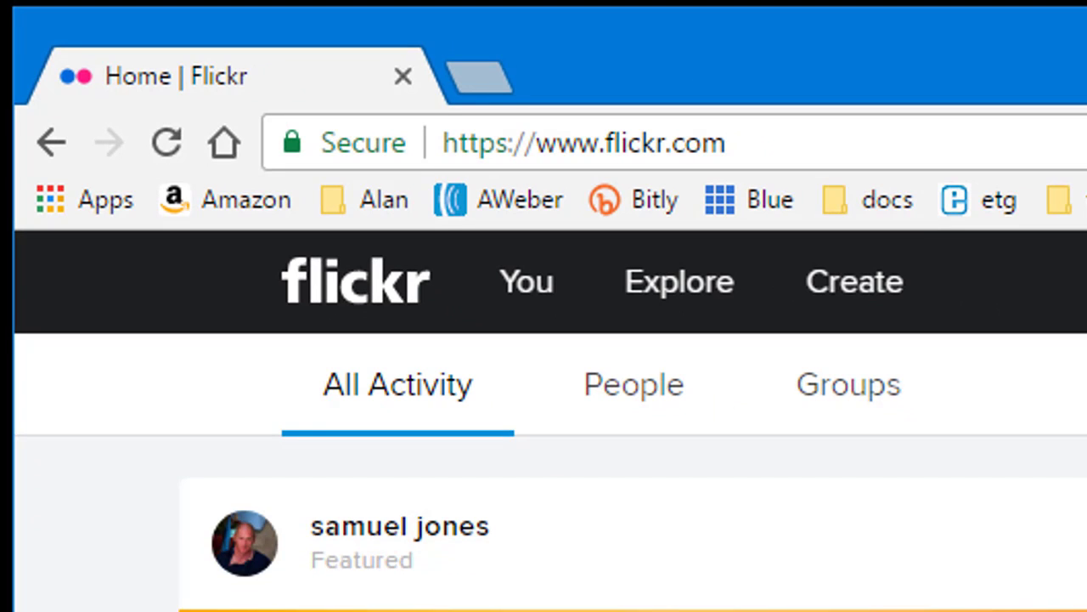
mouse_move(534, 308)
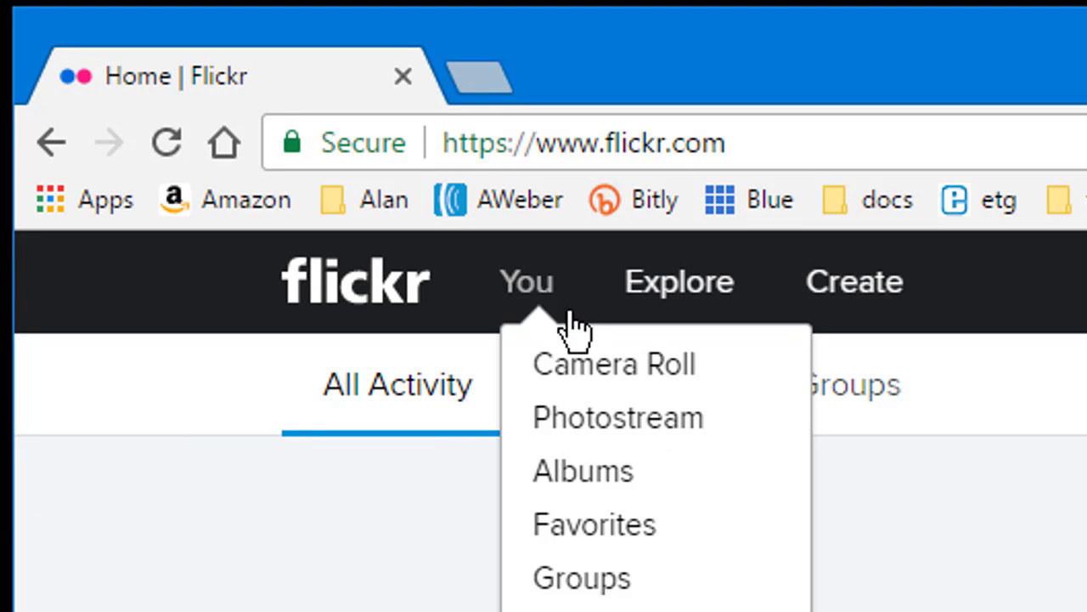
left_click(551, 493)
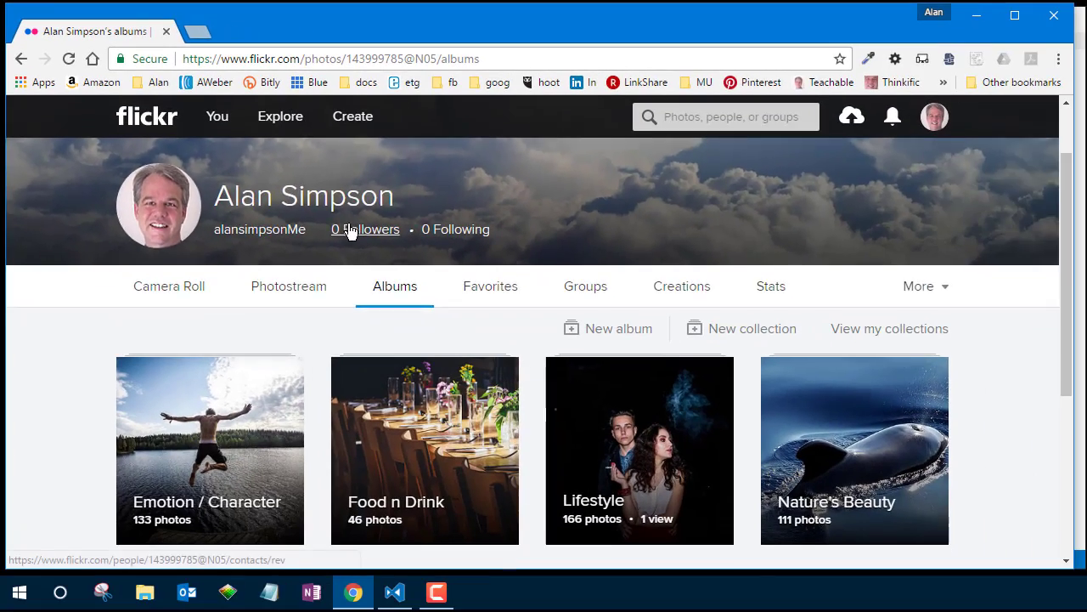
Share the Emotion / Character album and copy its embed code at Medium 640 × 481, without header or footer.
scroll(840, 570, "down", 3)
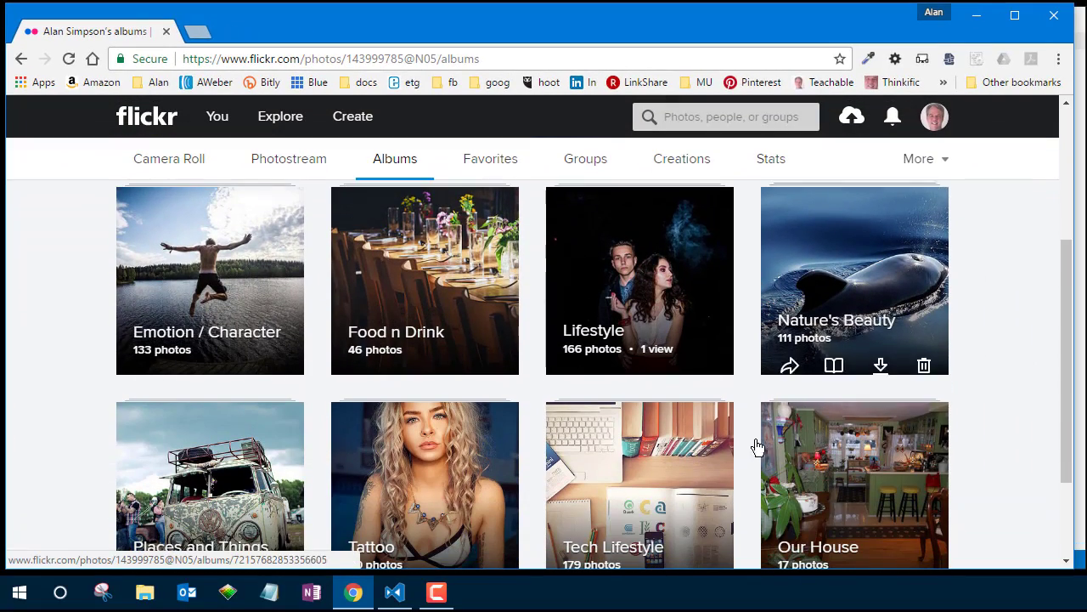
scroll(359, 357, "down", 1)
scroll(213, 366, "up", 1)
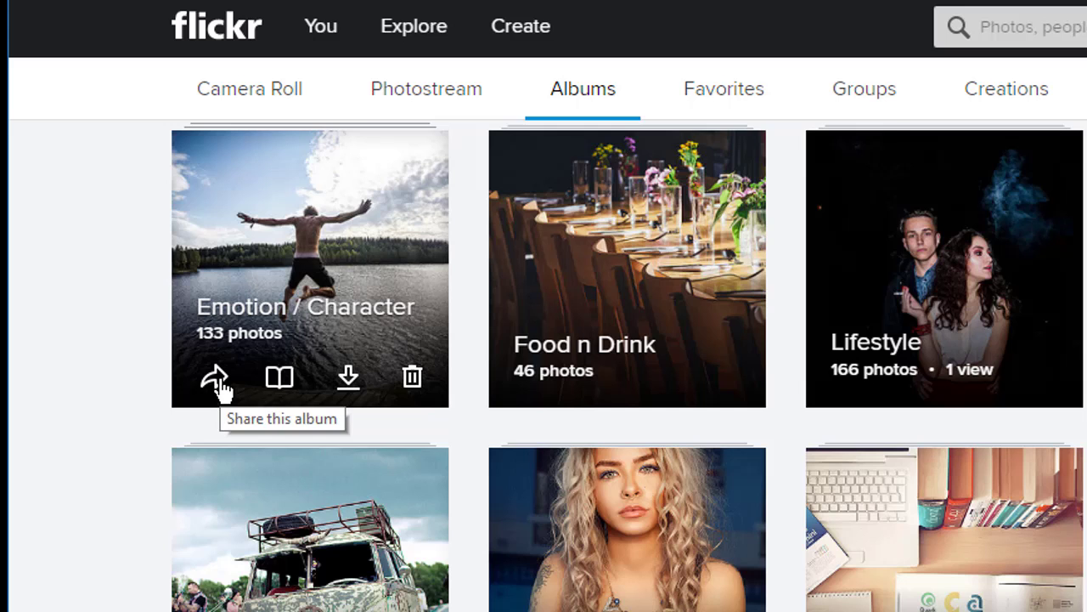
left_click(218, 382)
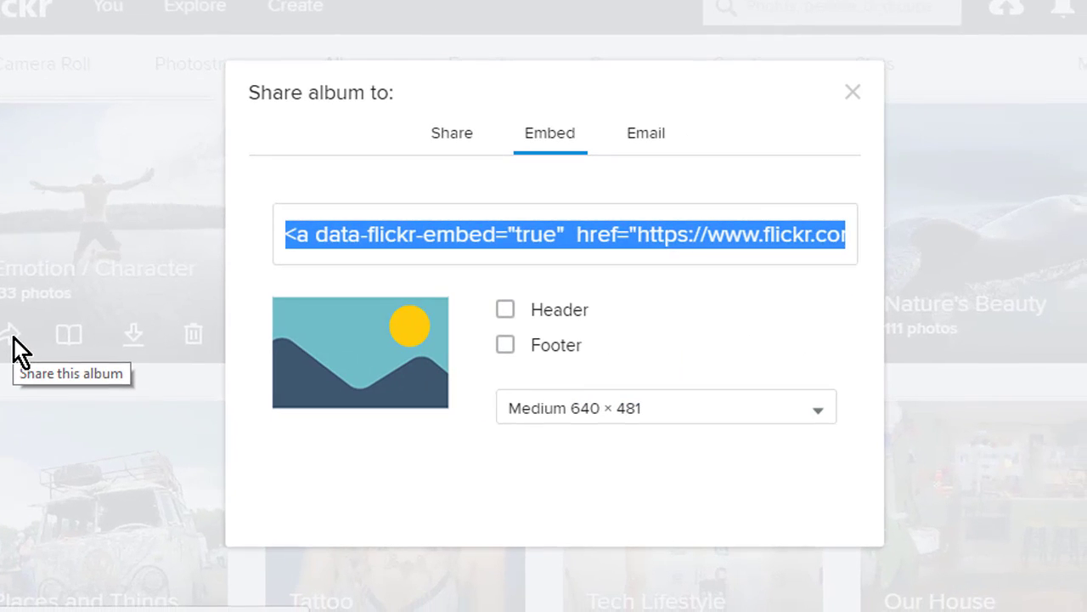
left_click(555, 150)
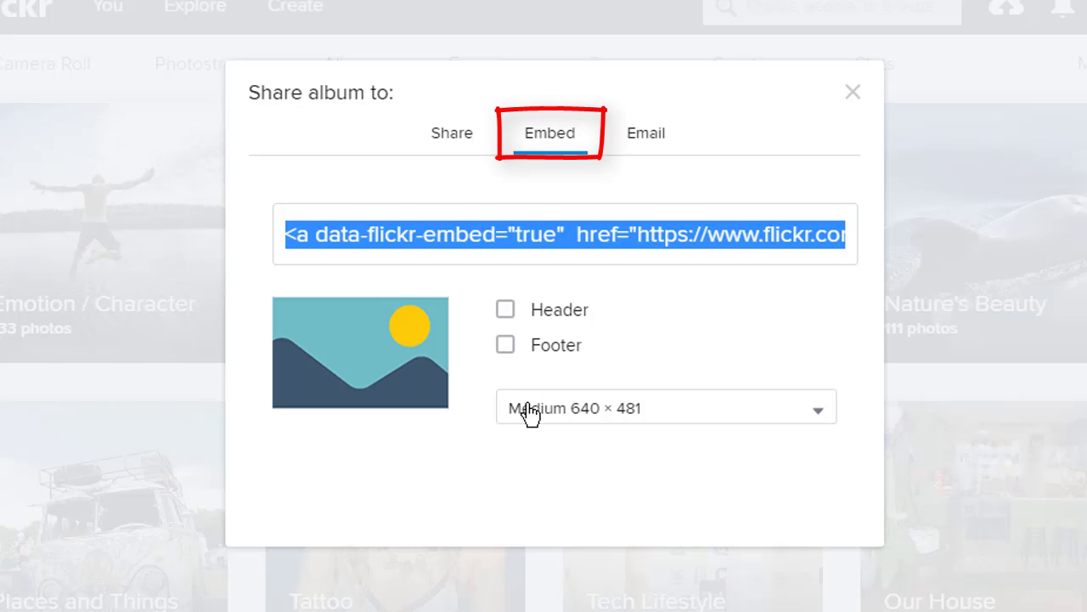
right_click(487, 242)
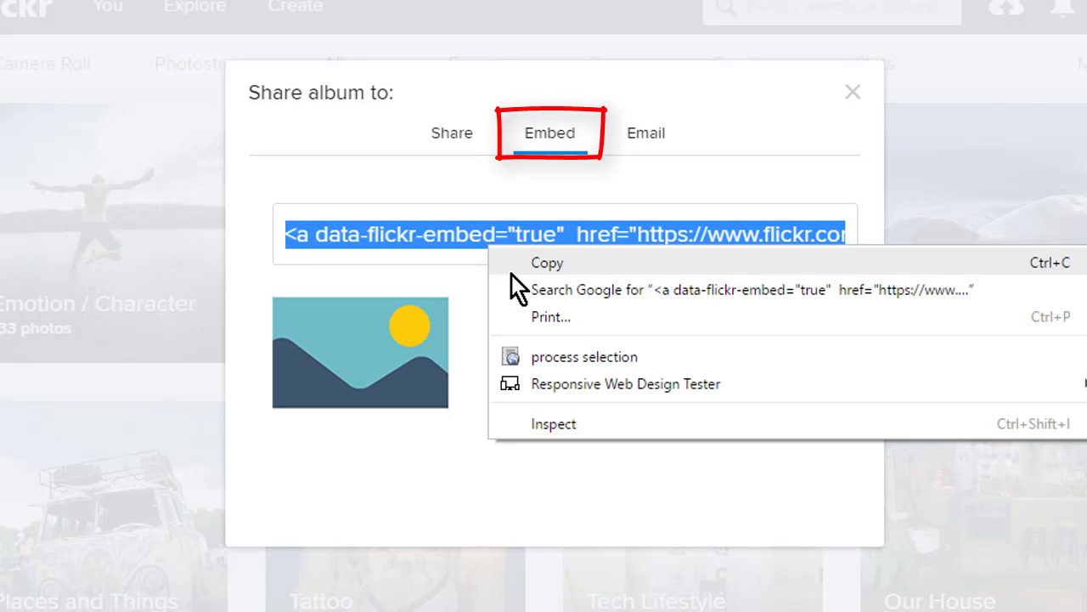
left_click(514, 269)
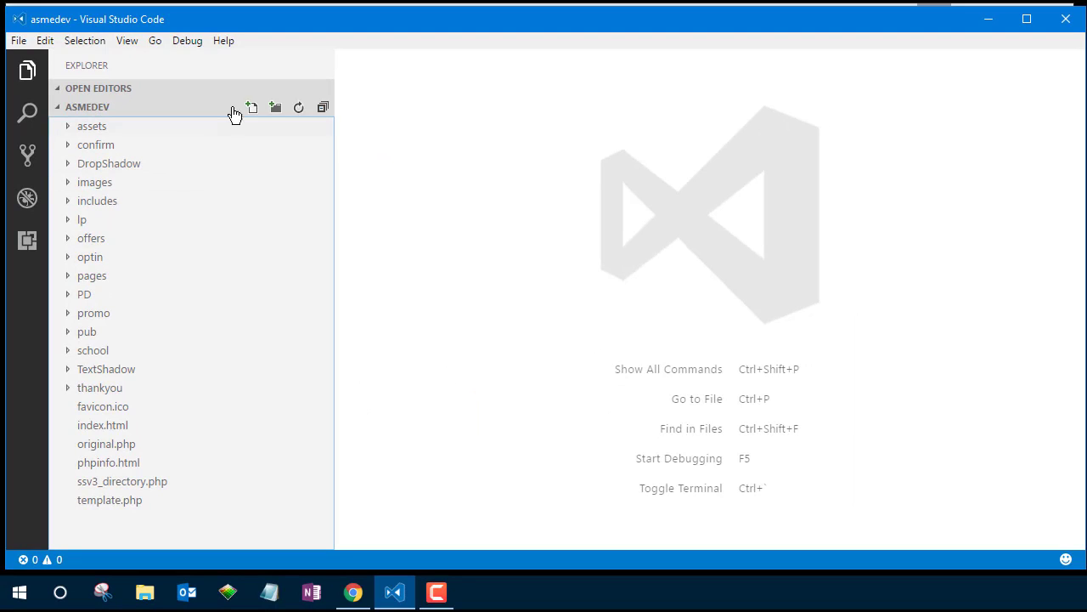
In Visual Studio Code, create a new file named flickrdemo.html in the asmedev folder.
left_click(253, 109)
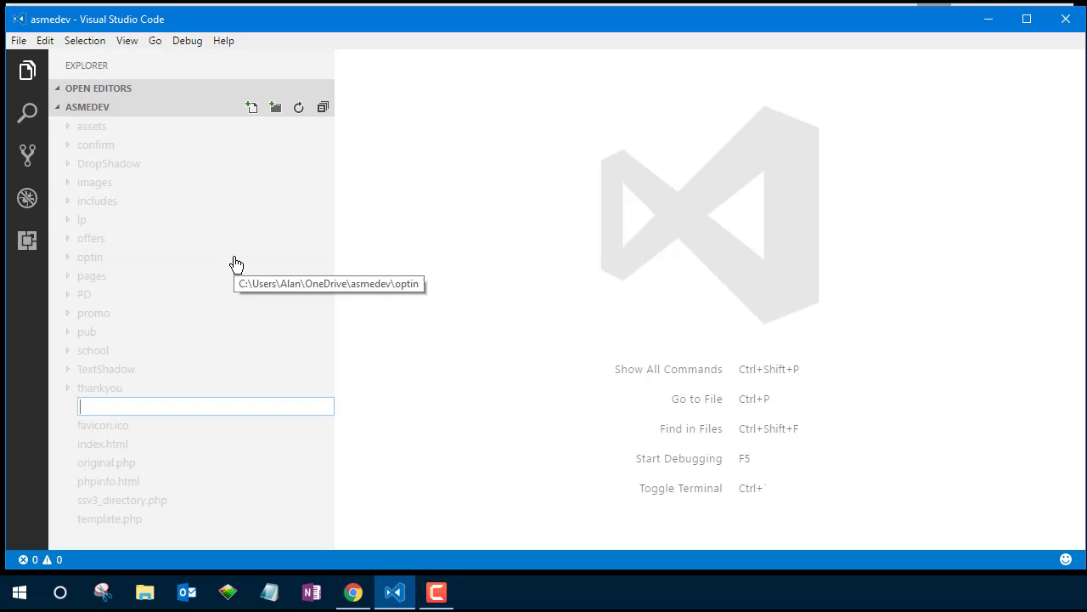
type("fi")
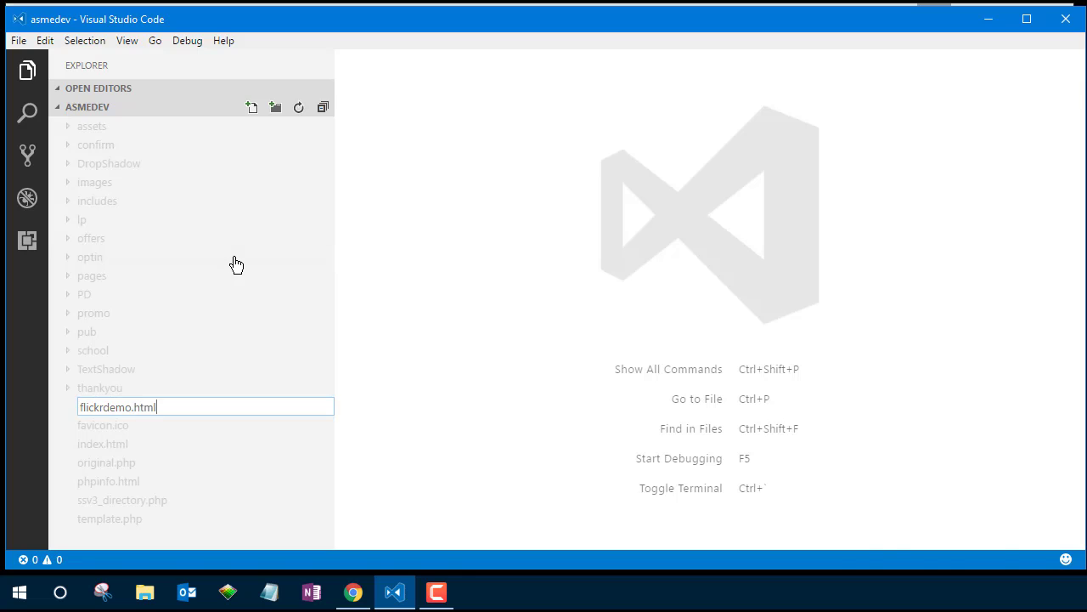
key("Return")
Fill the empty file with the basic HTML5 page skeleton and paste the copied Flickr embed code into its body.
type("!")
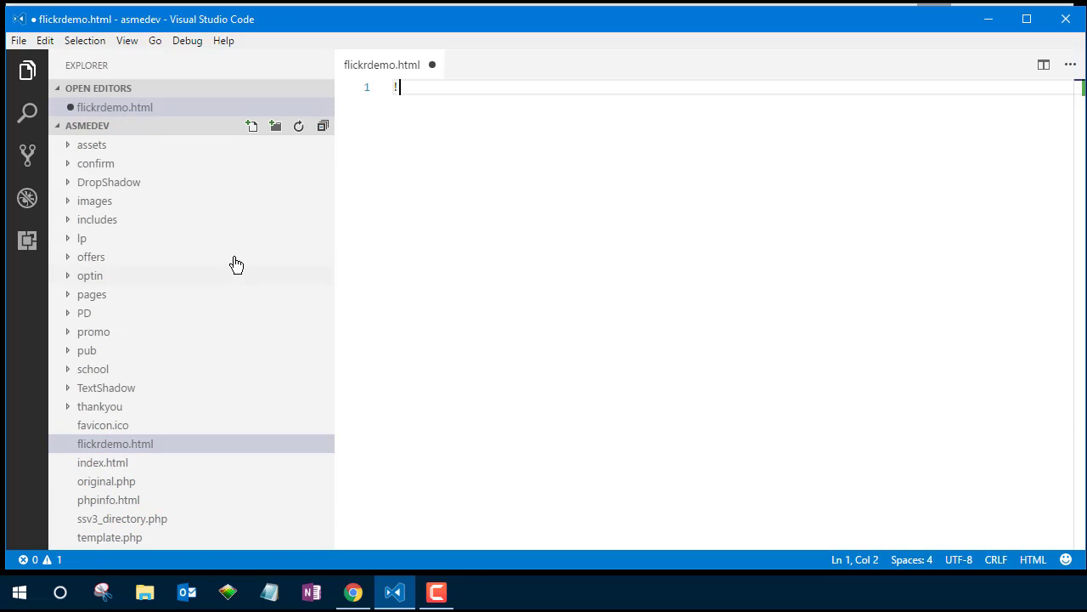
key("Tab")
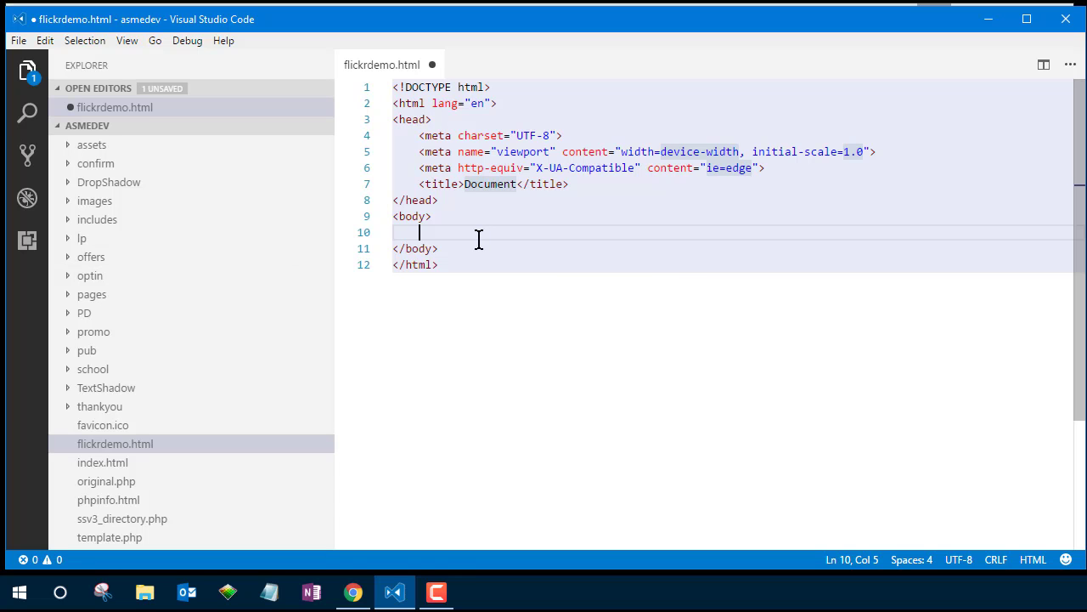
key("ctrl+v")
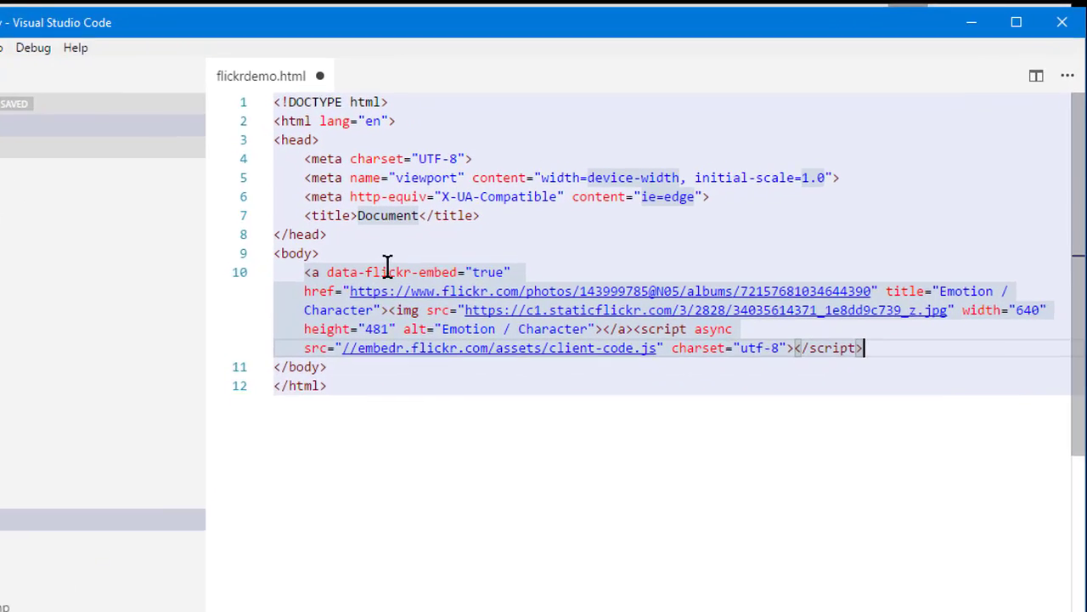
Insert an empty div with the inline style text-align:center on a new line between the body tag and the Flickr embed code.
left_click(490, 215)
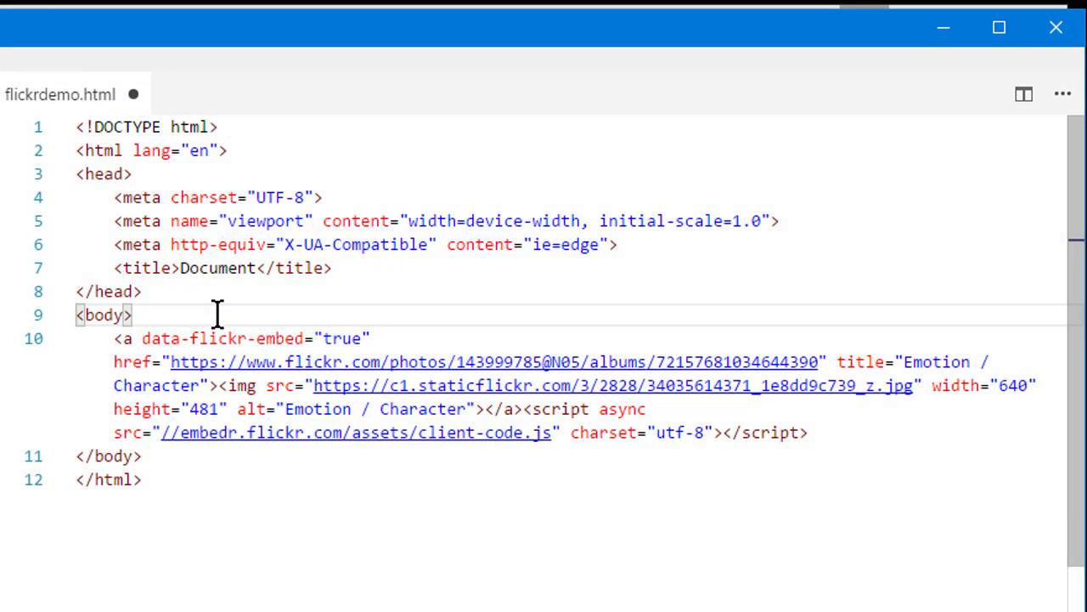
key("Return")
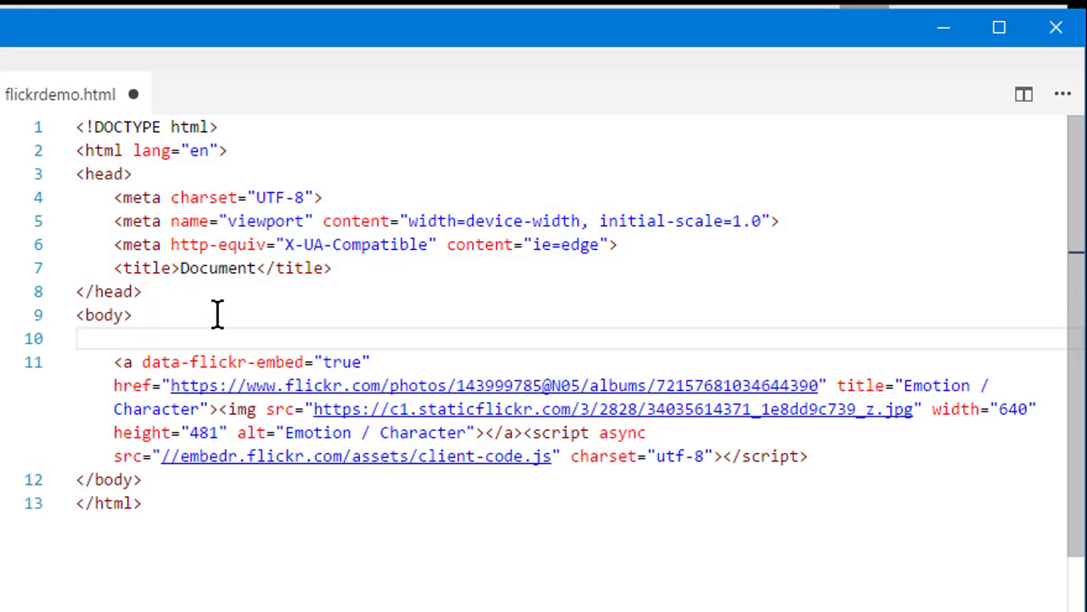
type("<div style=")
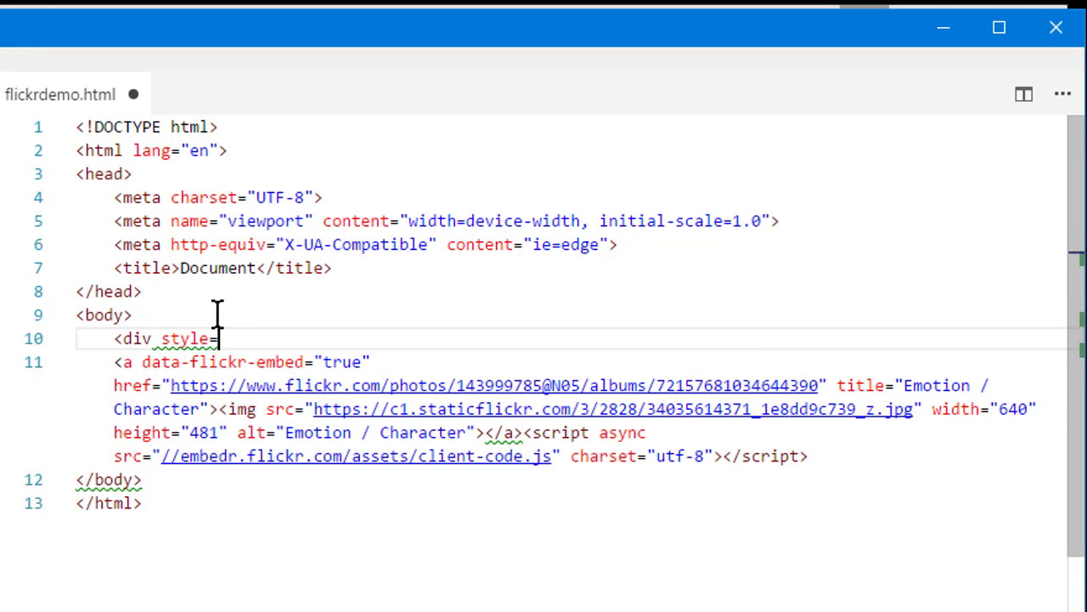
type("\"text")
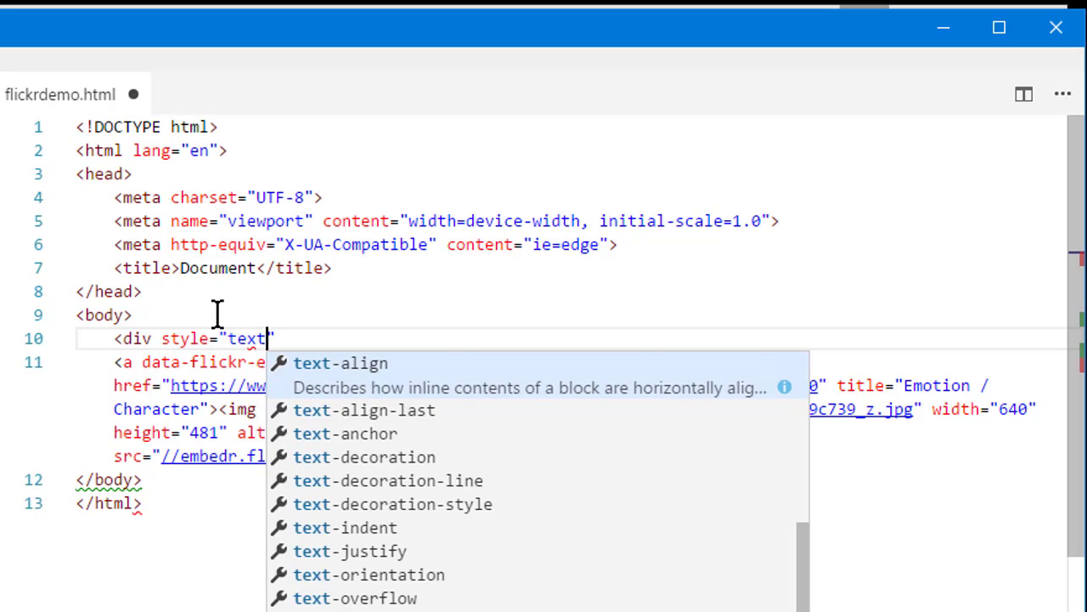
type("-align:center")
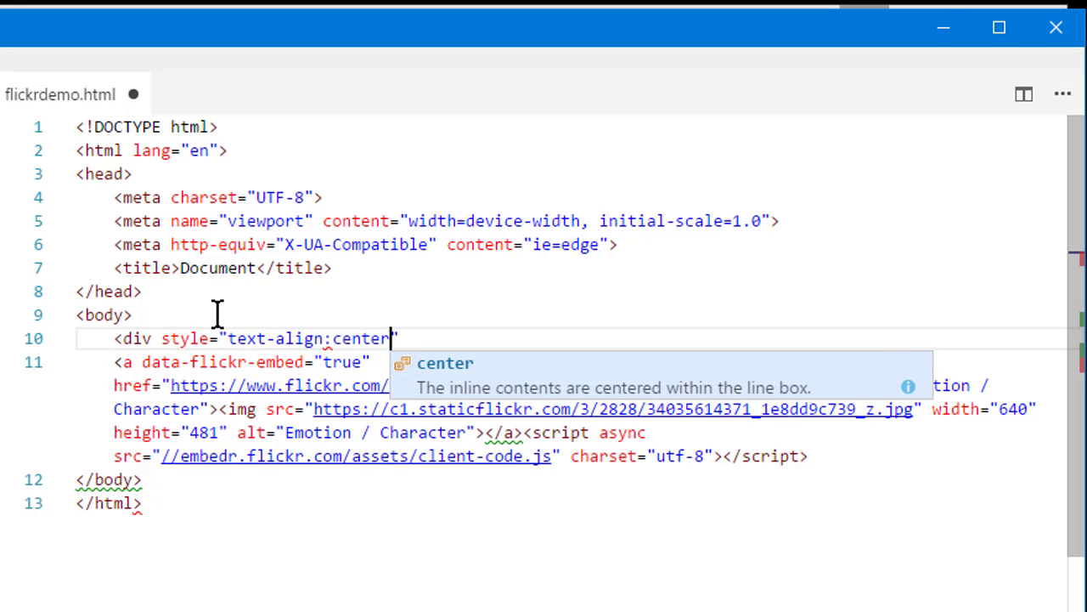
type("\"></div>")
Move the closing div tag onto its own line below the embed code so that the centred div wraps the slideshow.
key("shift+End")
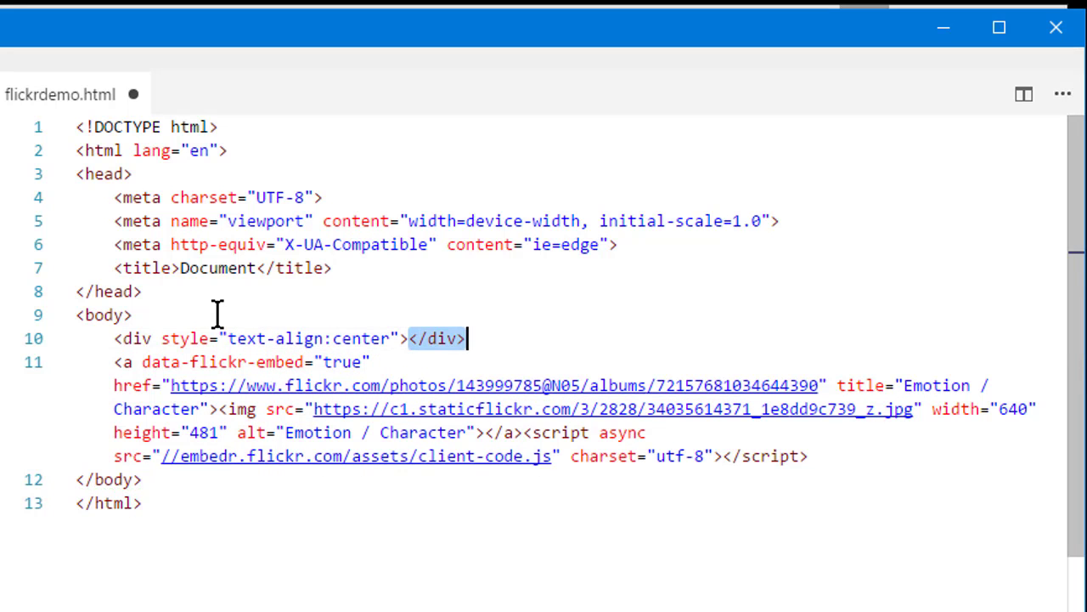
key("ctrl+x")
key("Down")
key("Down")
key("Down")
key("Down")
key("Down")
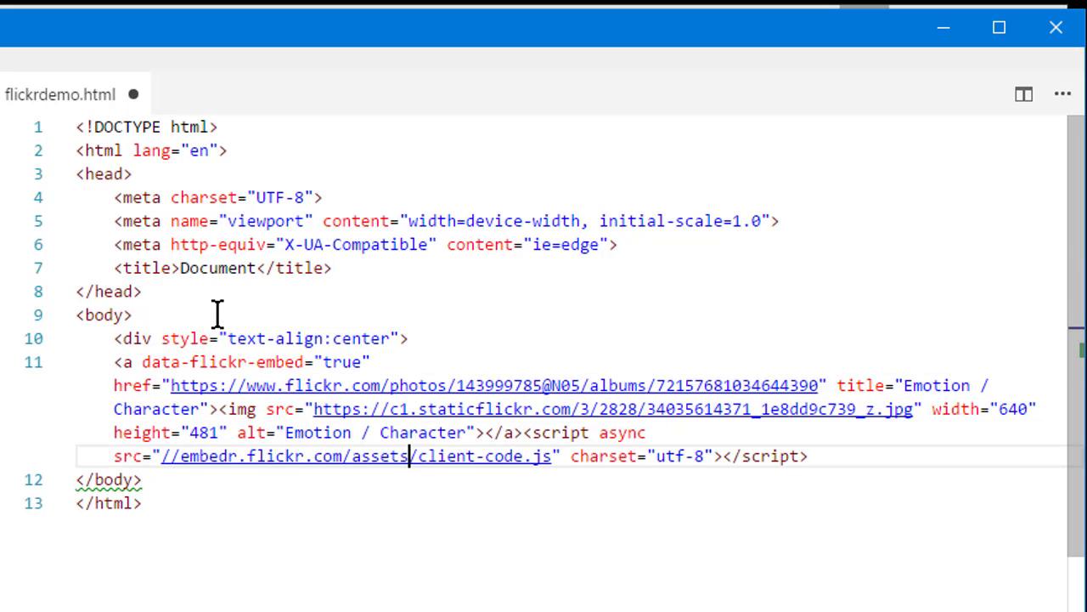
key("End")
key("Return")
key("ctrl+v")
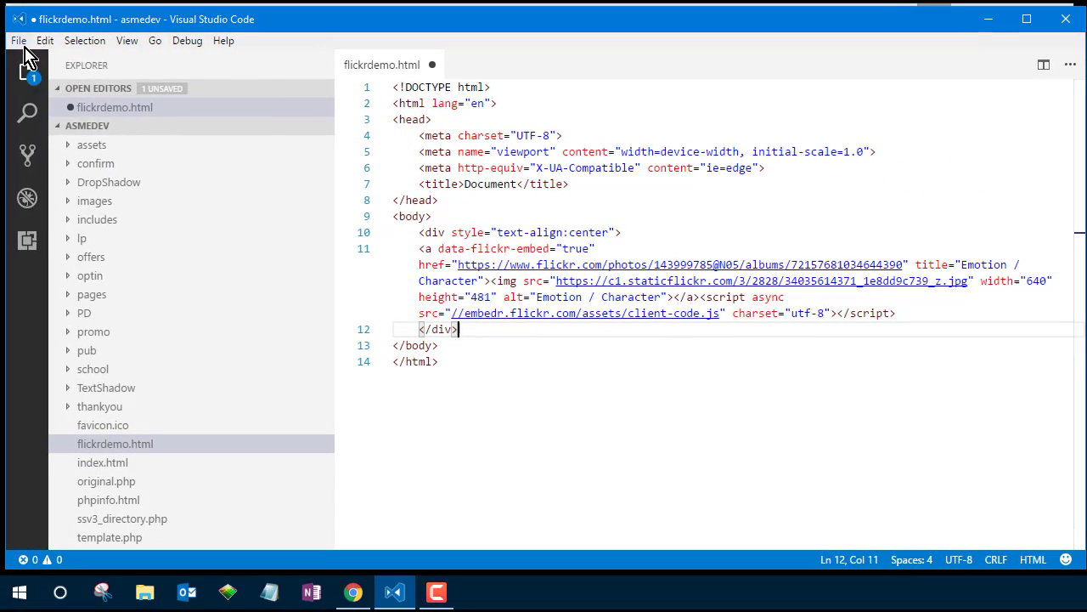
Save flickrdemo.html and view it in the browser straight from the asmedev folder.
left_click(19, 40)
left_click(48, 180)
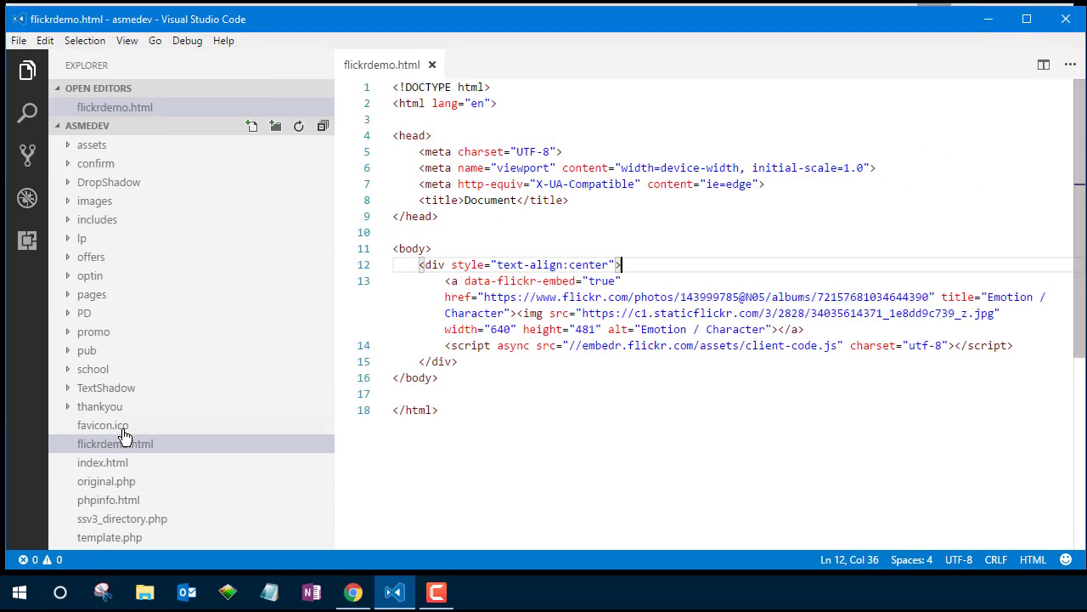
right_click(124, 440)
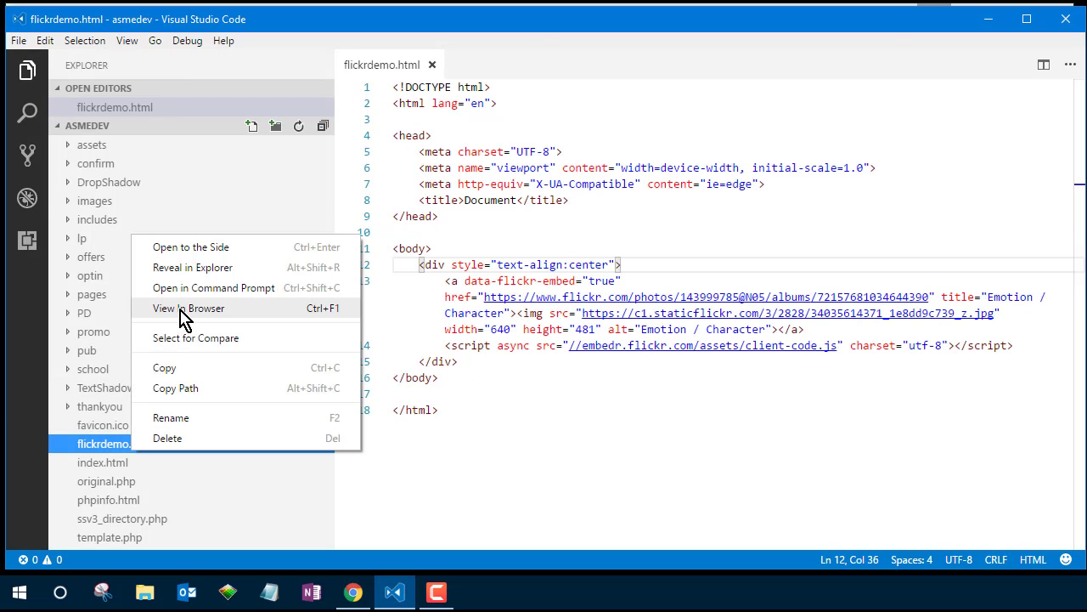
left_click(184, 309)
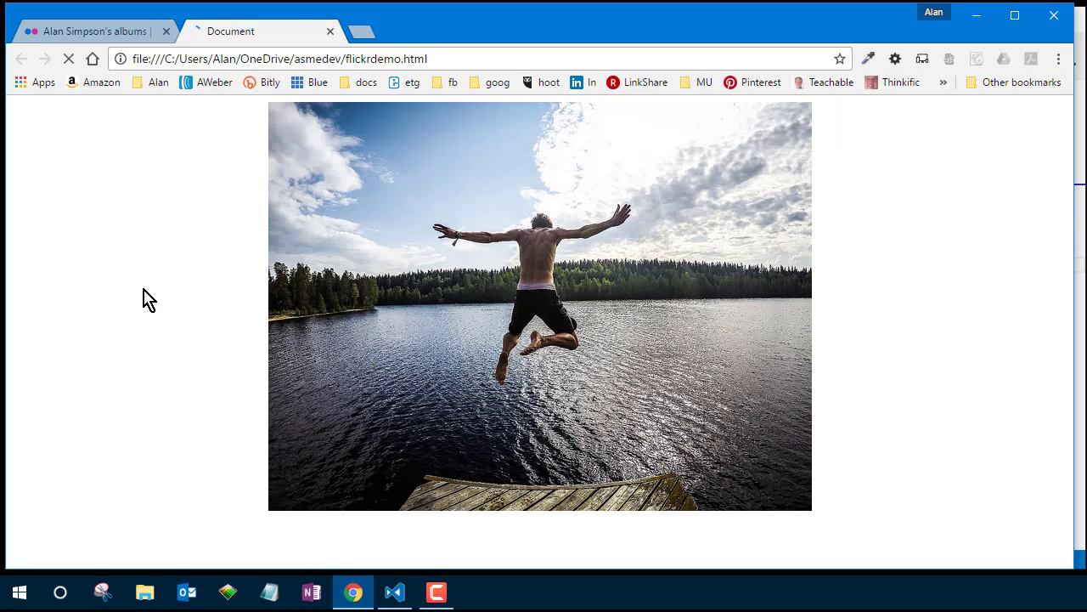
Close the local file preview and open the page at asme.dev/flickrdemo.html in Chrome.
left_click(1053, 14)
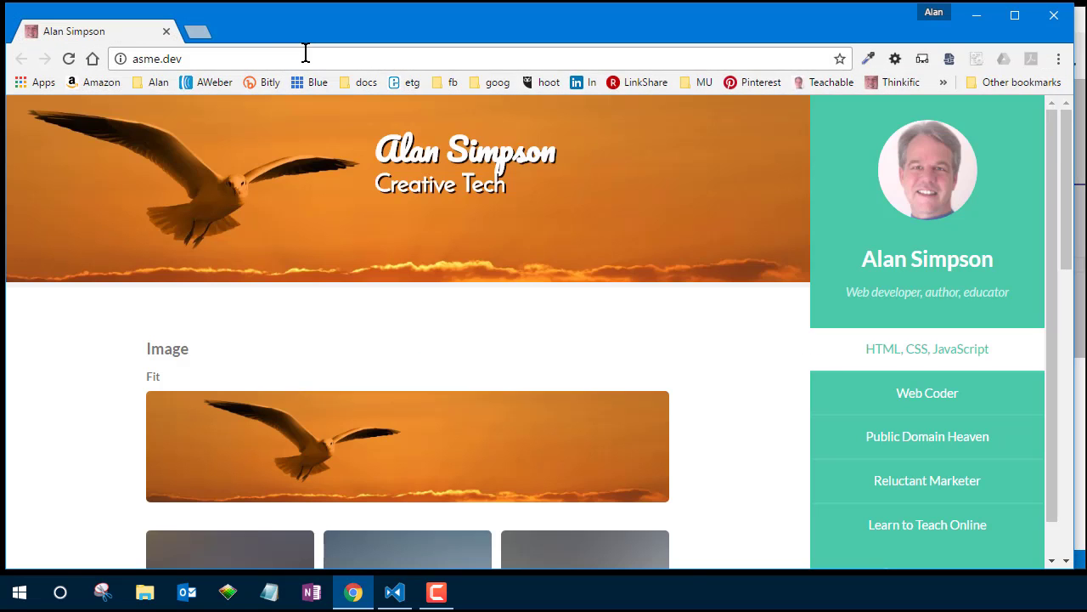
left_click(303, 53)
type("/flickrdemo.html")
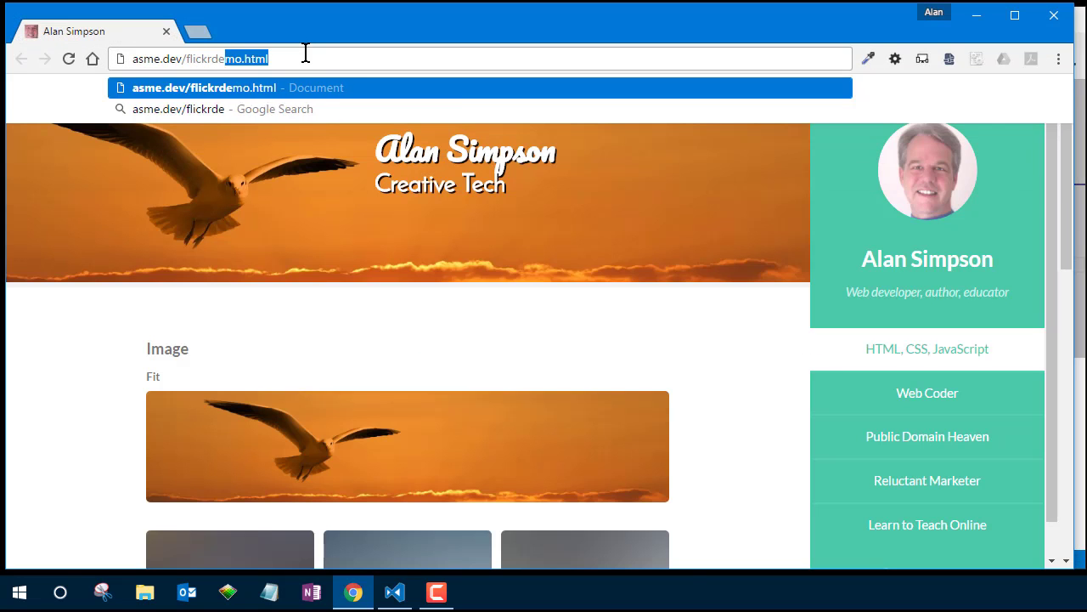
key("Return")
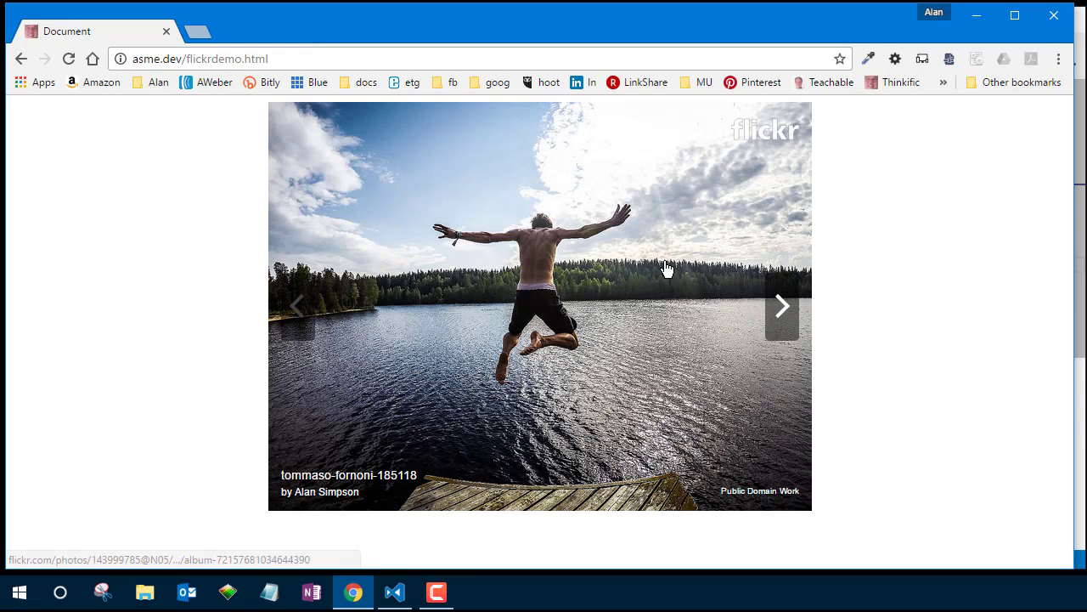
Test the embedded slideshow by moving several photos forward and going back to the first one.
left_click(781, 328)
left_click(781, 328)
left_click(782, 329)
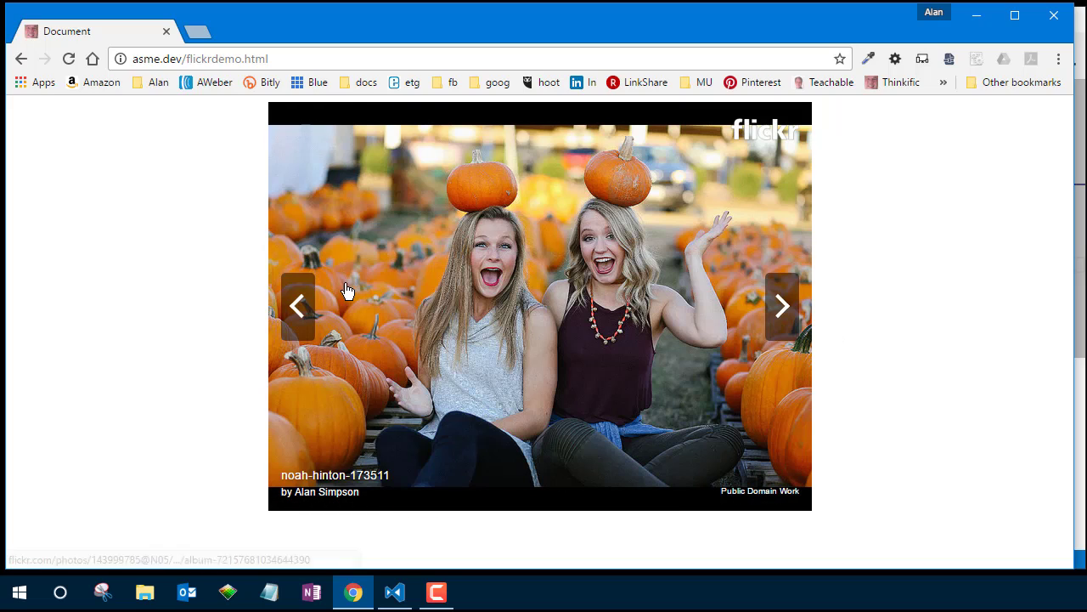
left_click(299, 308)
left_click(304, 308)
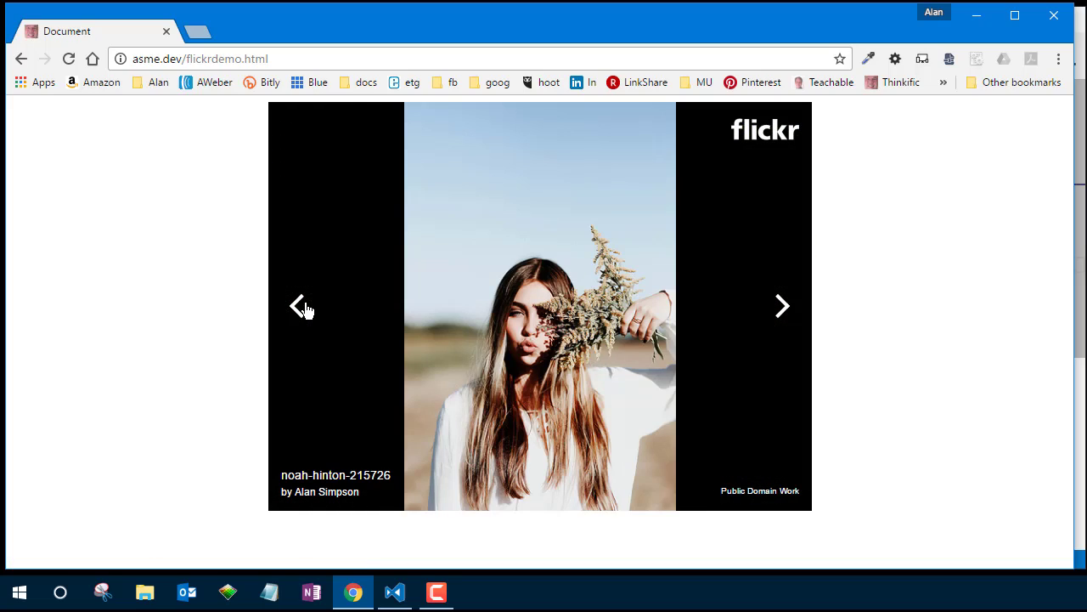
left_click(304, 307)
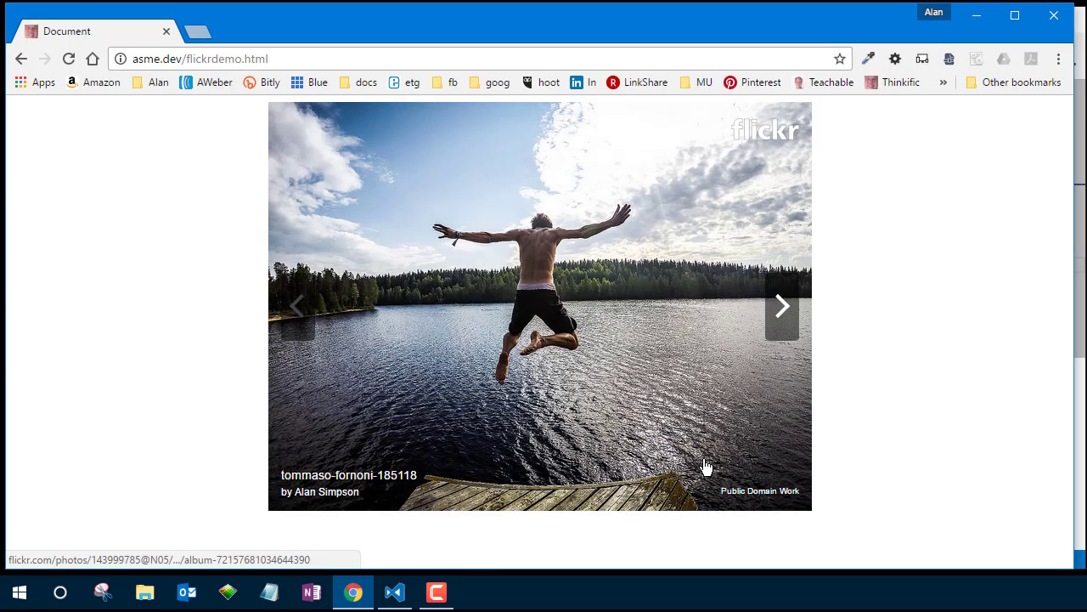
Open the slideshow's first photo on Flickr, browse through the album's thumbnail strip, and close that tab.
left_click(621, 283)
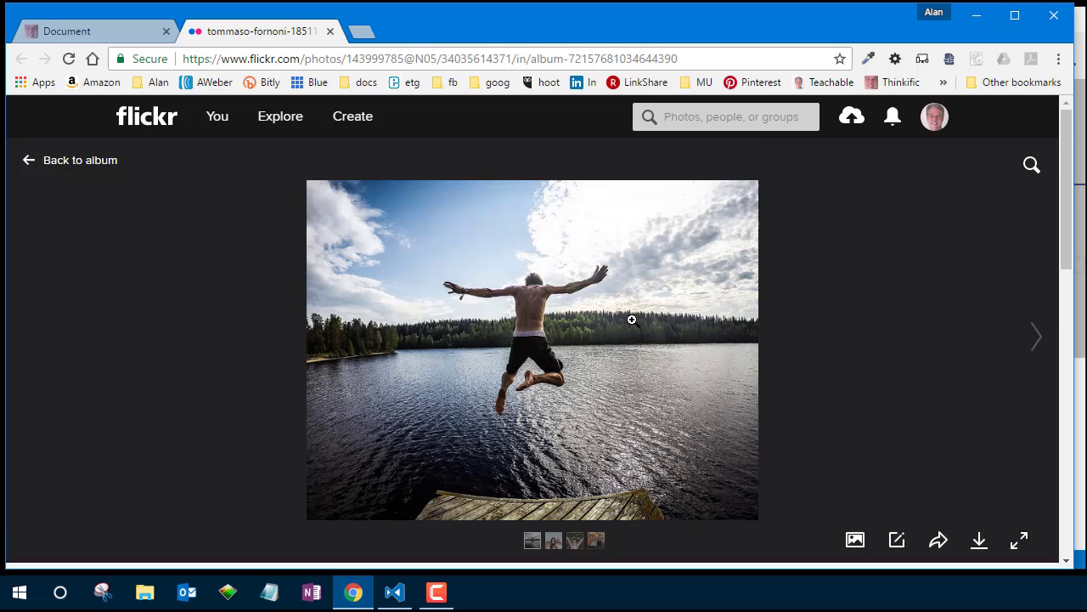
scroll(632, 319, "down", 1)
mouse_move(651, 466)
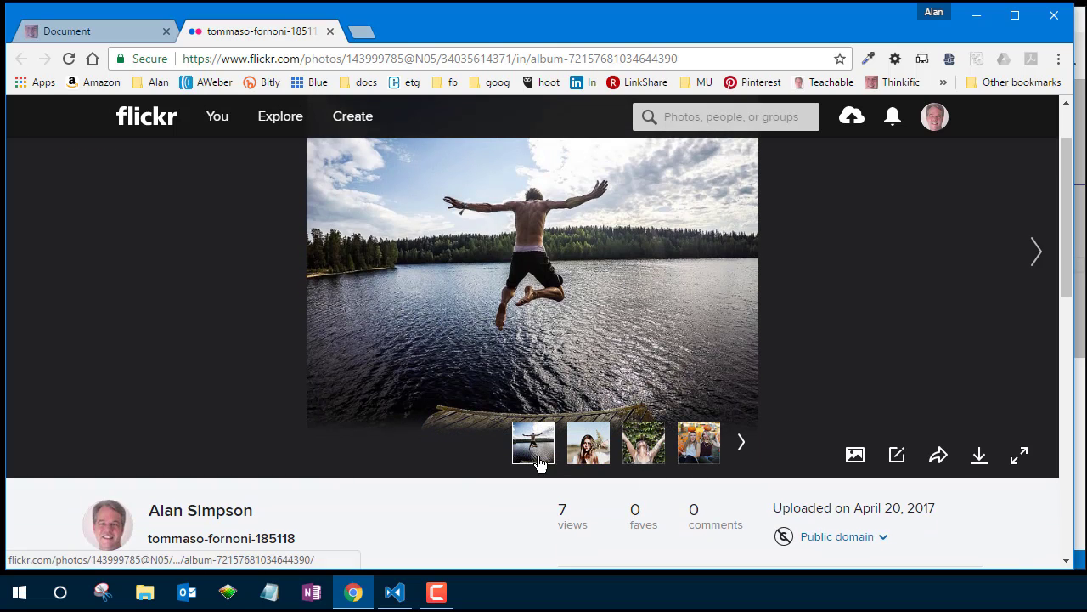
left_click(742, 443)
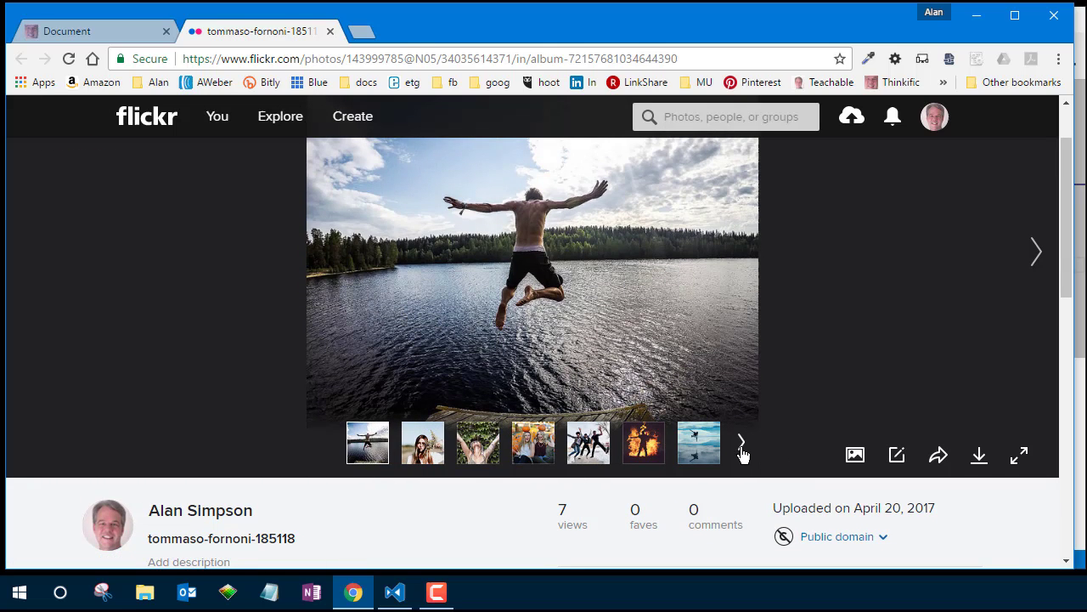
left_click(741, 443)
left_click(742, 443)
left_click(742, 443)
left_click(740, 447)
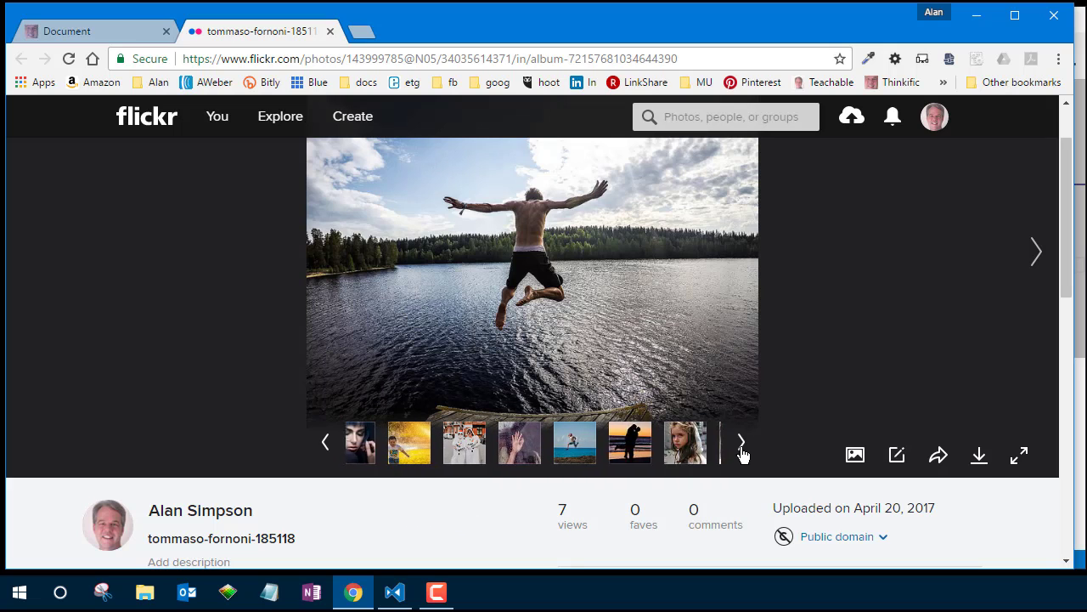
left_click(739, 445)
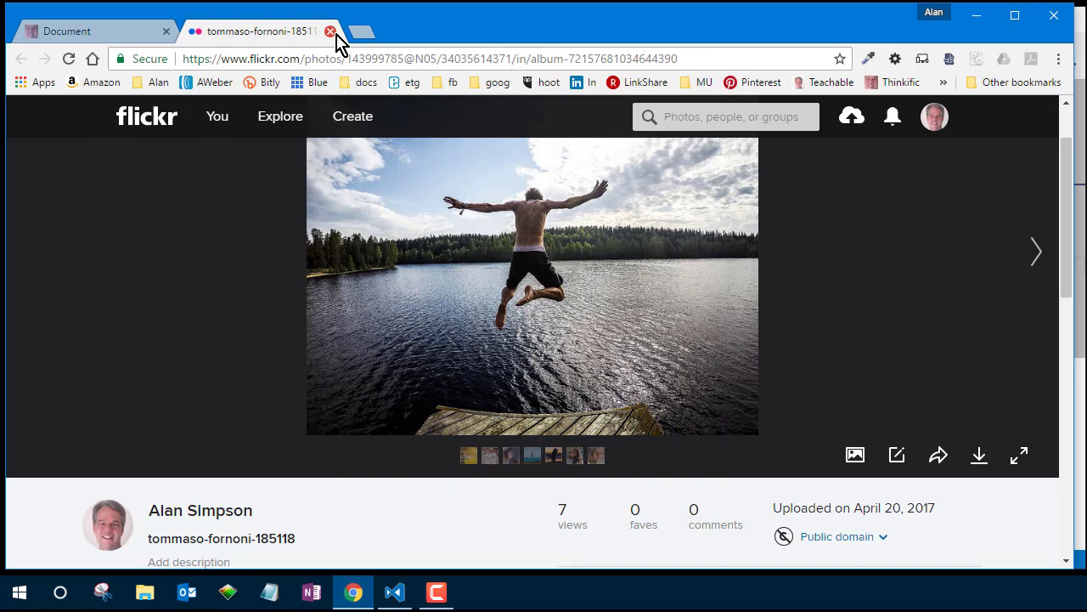
left_click(330, 31)
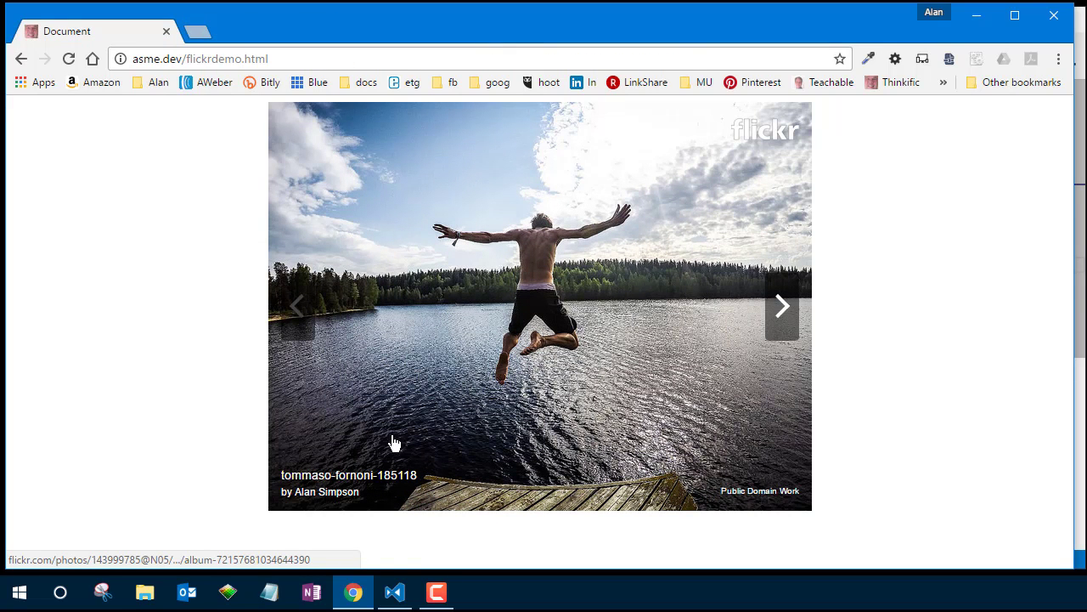
Go back to the Flickr site in Chrome and open your own albums page.
left_click(393, 593)
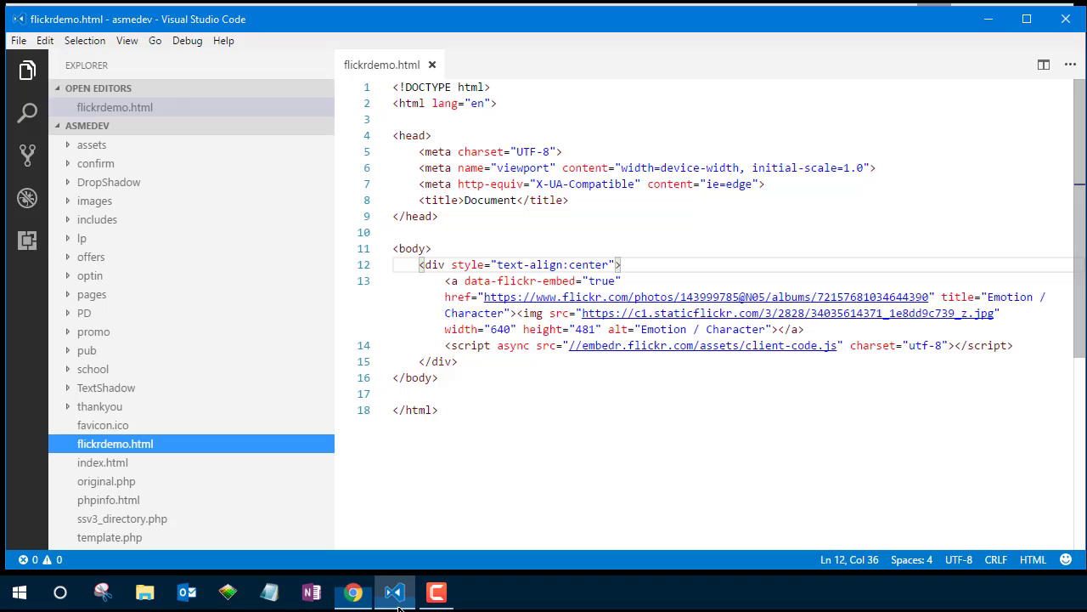
left_click(354, 592)
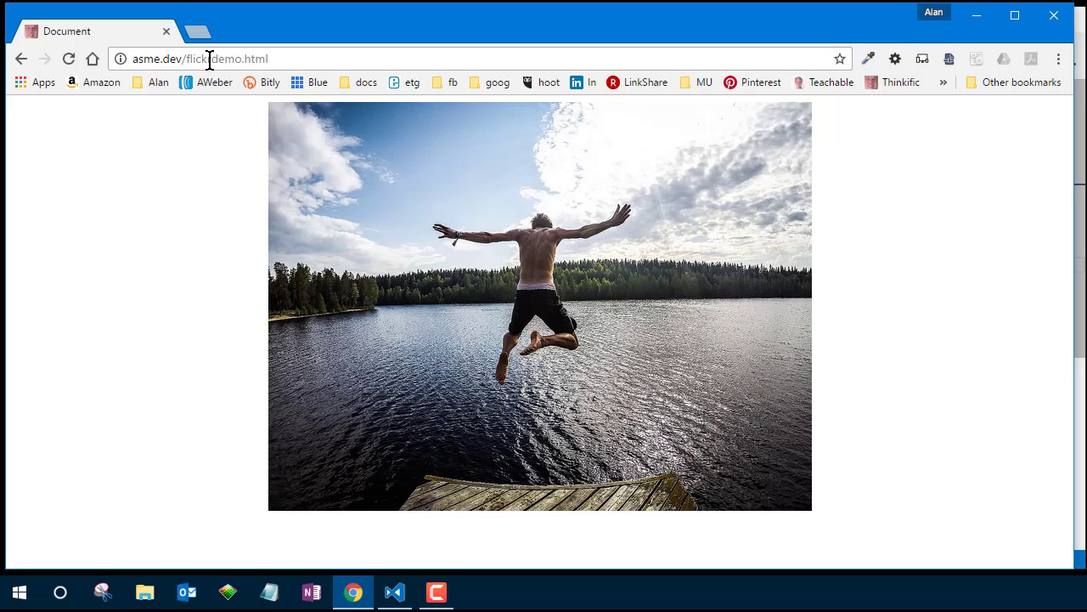
left_click_drag(210, 58, 513, 35)
key("Home")
key("ctrl+a")
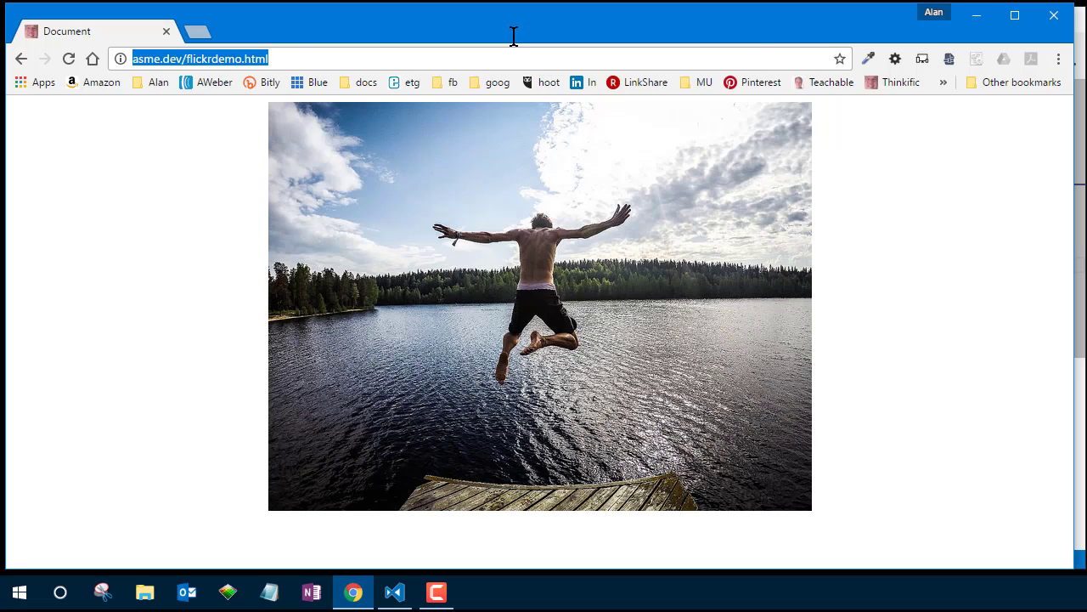
type("flic")
key("Return")
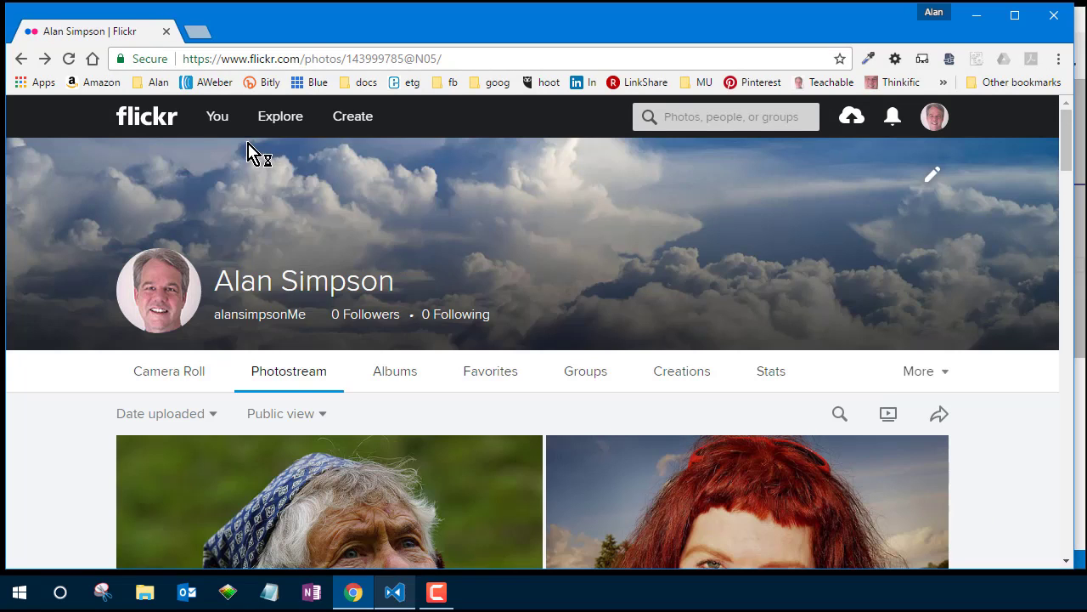
mouse_move(228, 126)
left_click(246, 196)
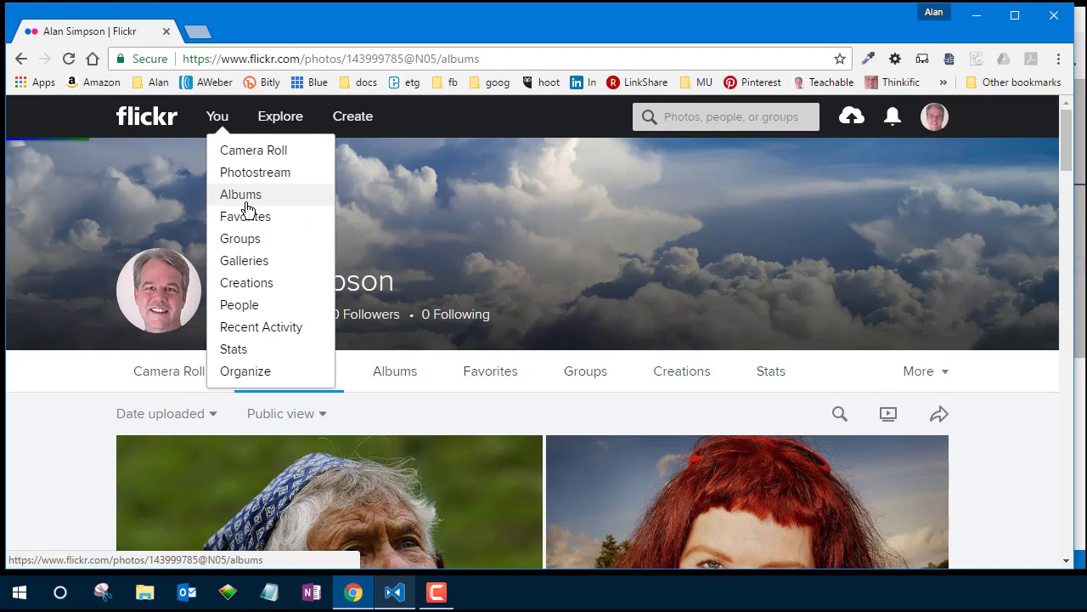
Share the Emotion / Character album and copy its embed code with Header and Footer enabled at Medium 640 × 481.
scroll(325, 272, "down", 2)
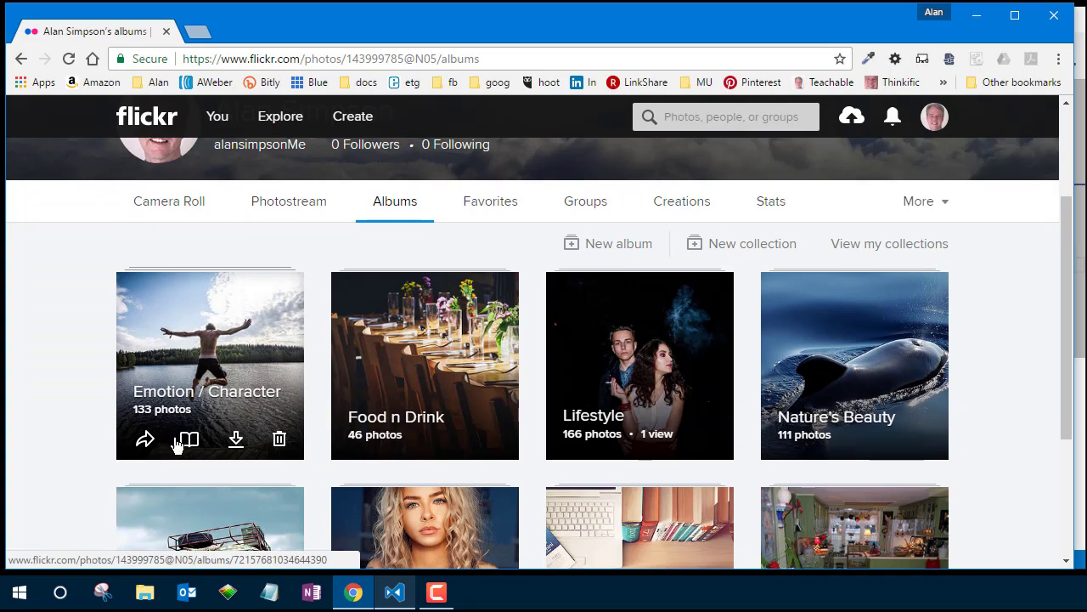
left_click(147, 441)
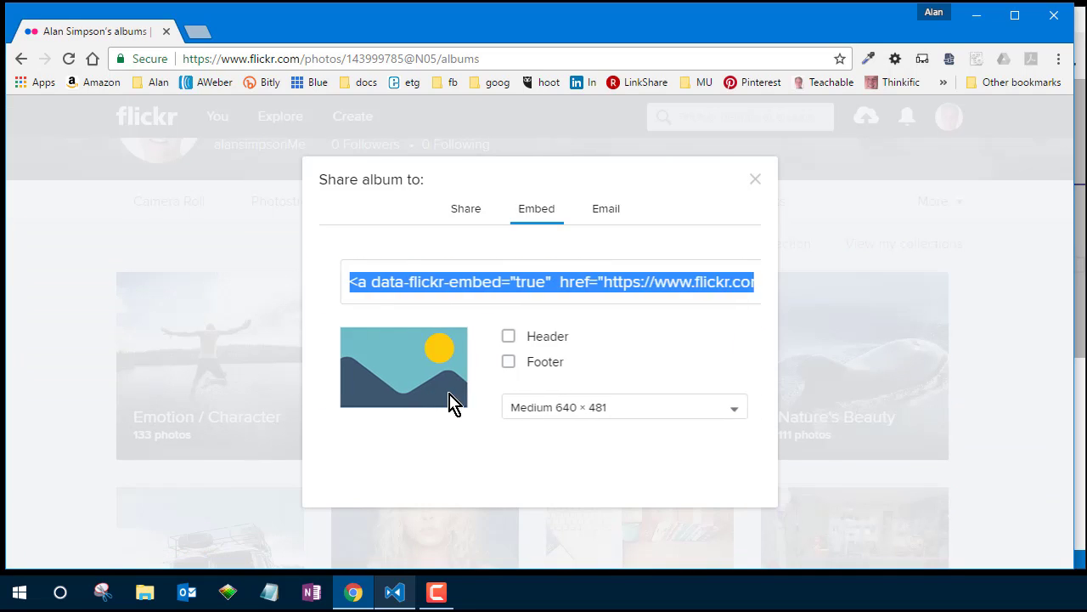
left_click(505, 335)
left_click(505, 362)
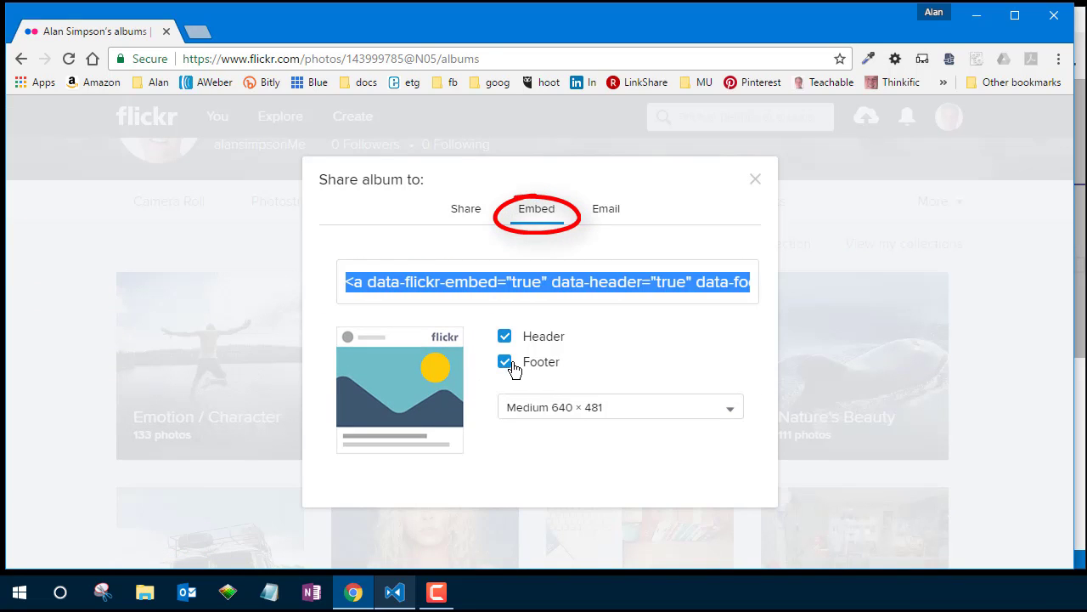
right_click(429, 287)
left_click(431, 304)
In Visual Studio Code, replace the embed code inside the centred div with the copied version and check its data-header and data-footer attributes.
left_click(394, 592)
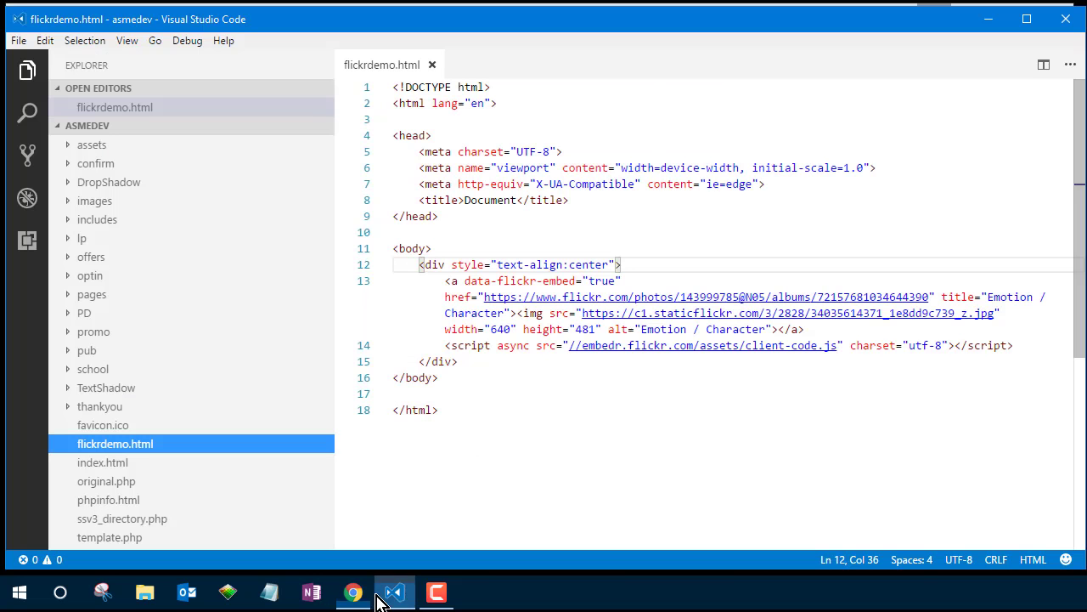
left_click_drag(1060, 342, 400, 280)
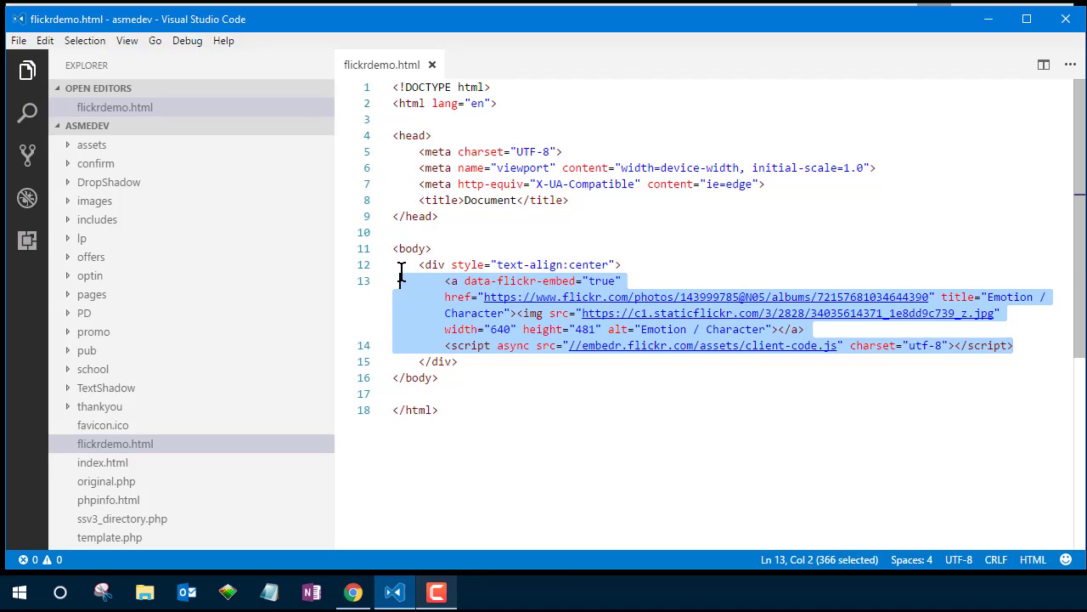
key("ctrl+v")
left_click_drag(582, 280, 814, 279)
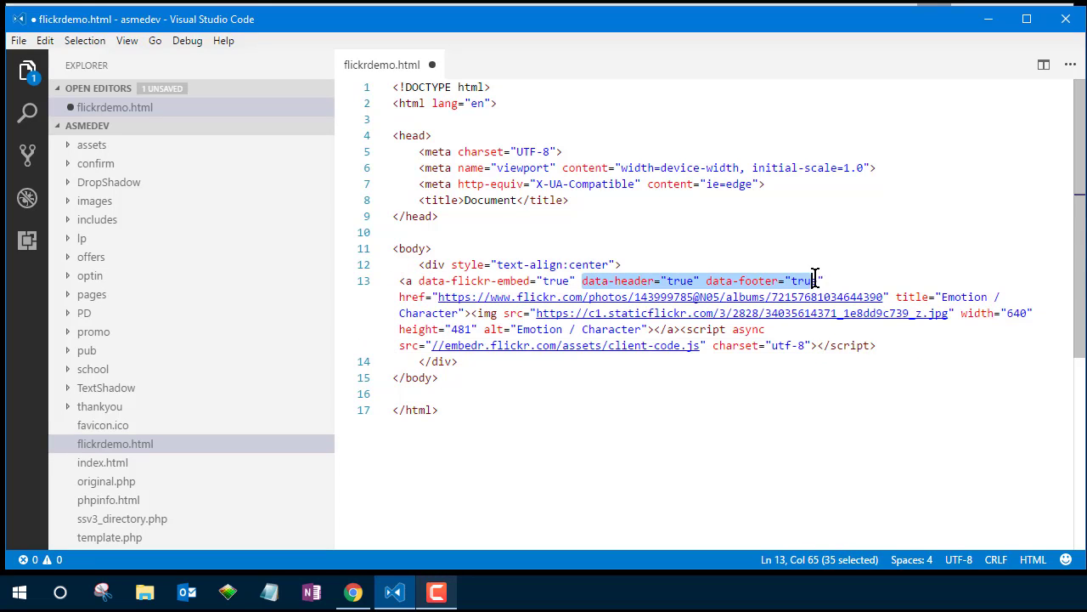
left_click(872, 243)
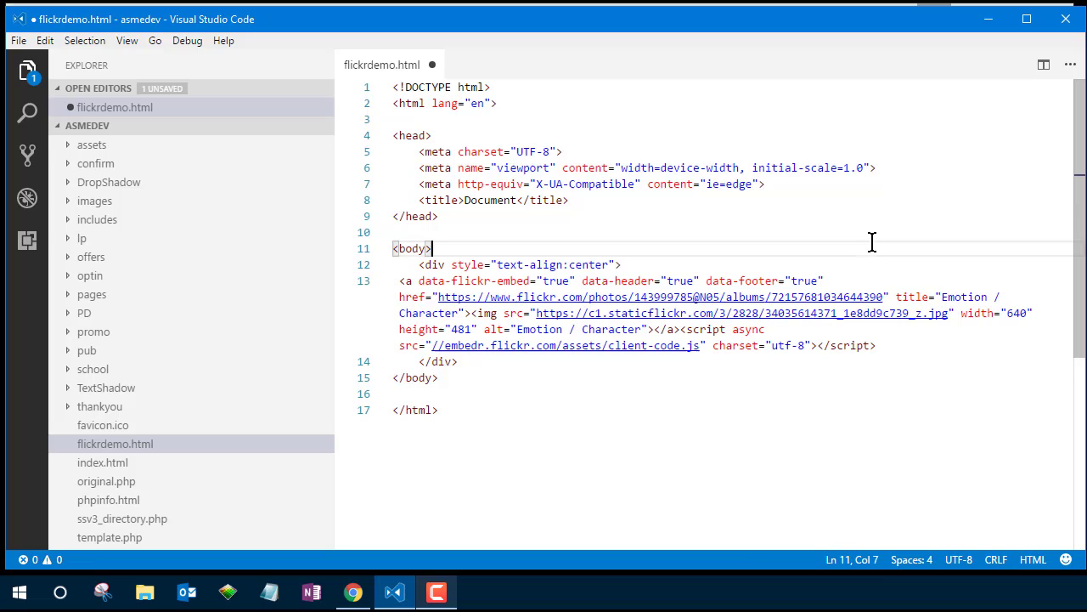
Save flickrdemo.html, then switch to Chrome and load asme.dev/flickrdemo.html.
left_click(19, 41)
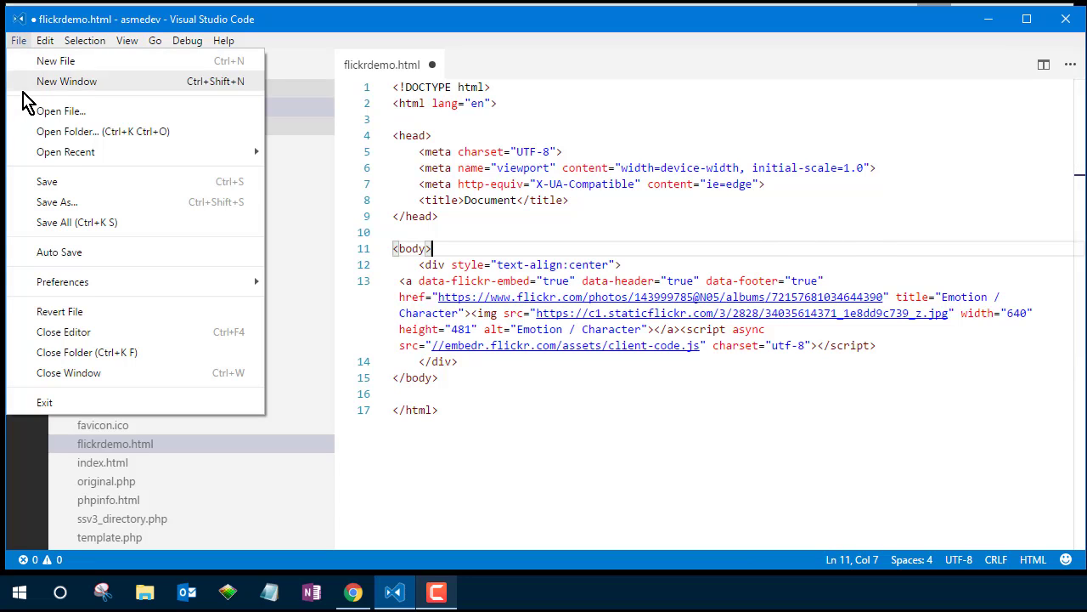
left_click(51, 182)
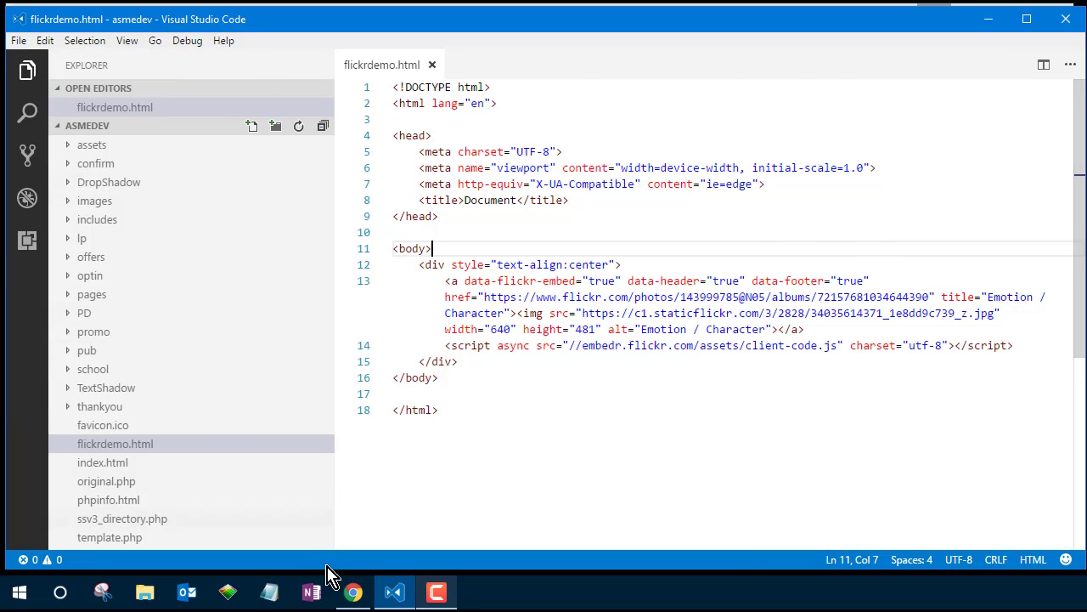
left_click(352, 592)
type("asm")
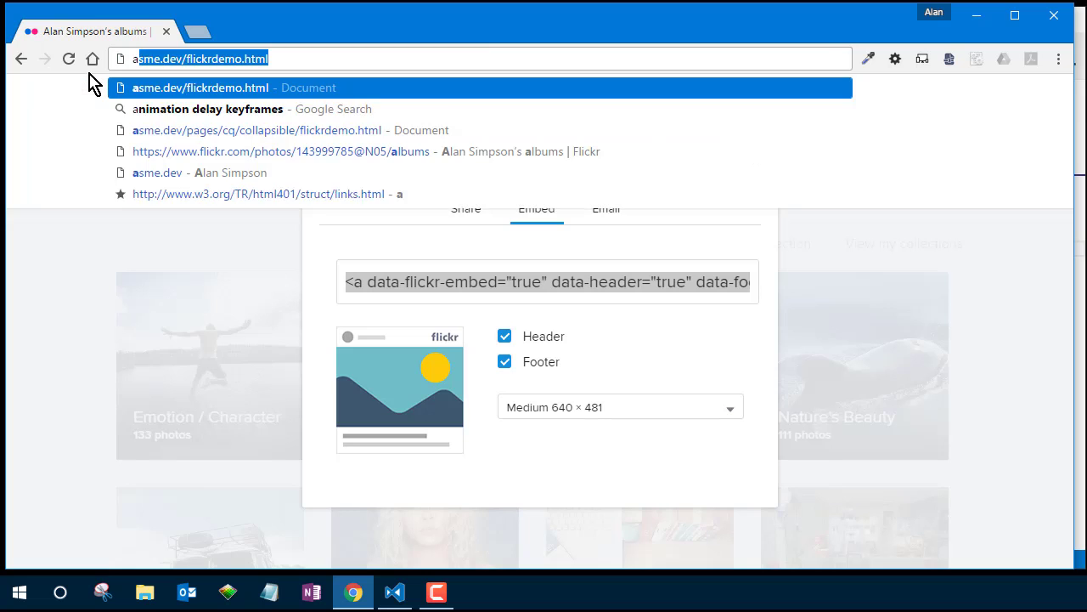
left_click(188, 94)
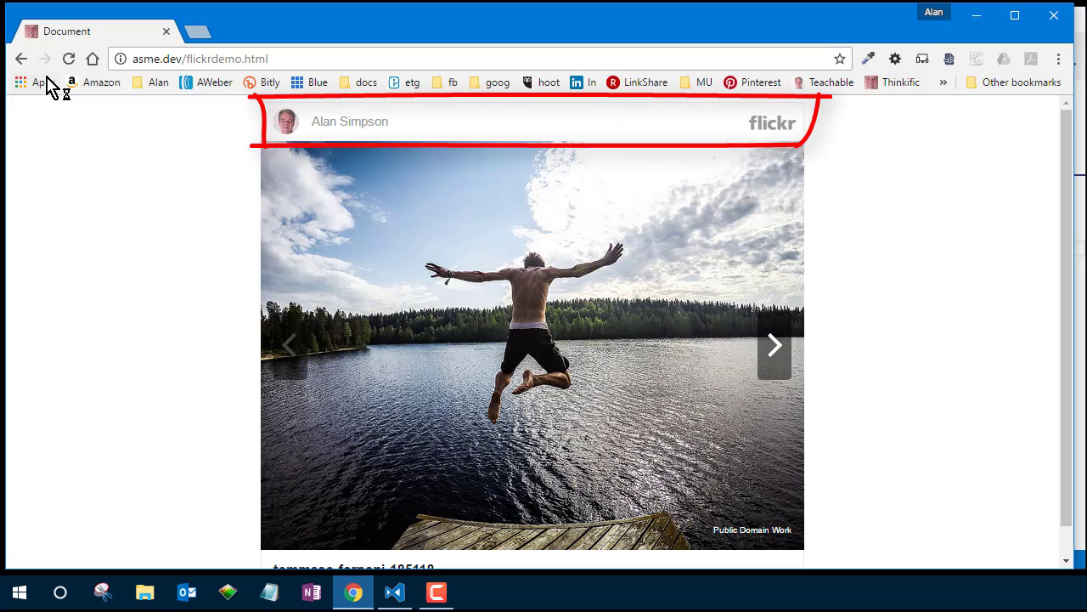
Examine the embedded slideshow's header and footer and advance through several of its photos.
scroll(1006, 308, "down", 1)
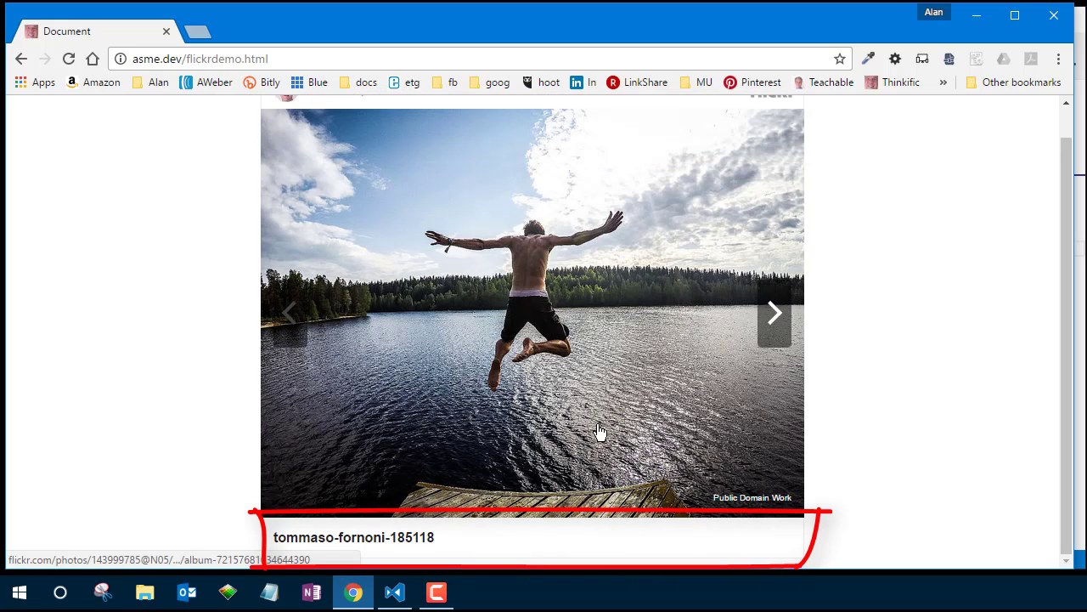
left_click(775, 323)
left_click(772, 338)
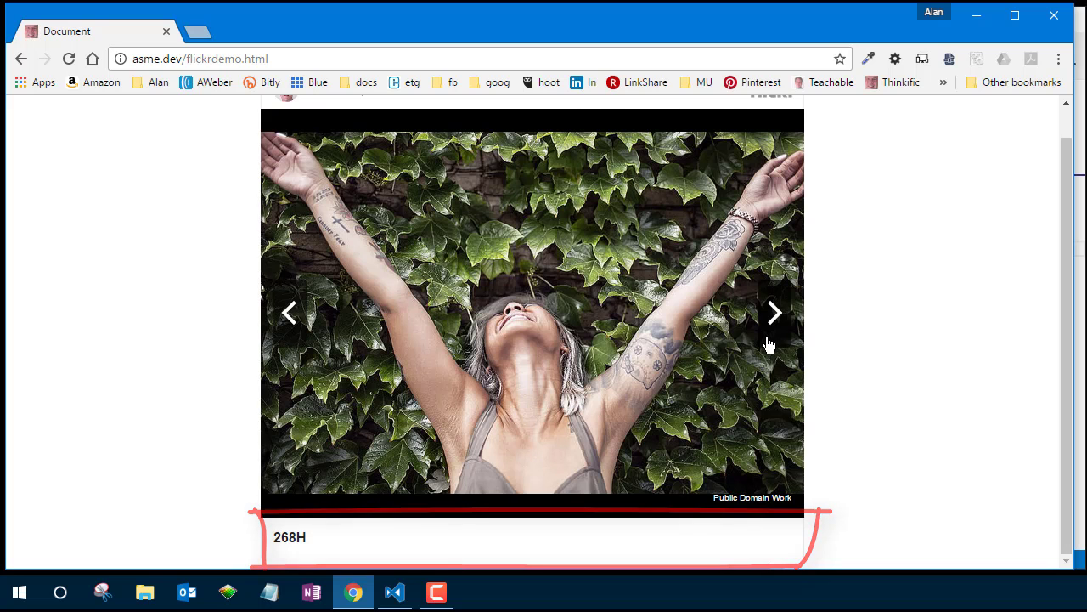
scroll(767, 343, "up", 1)
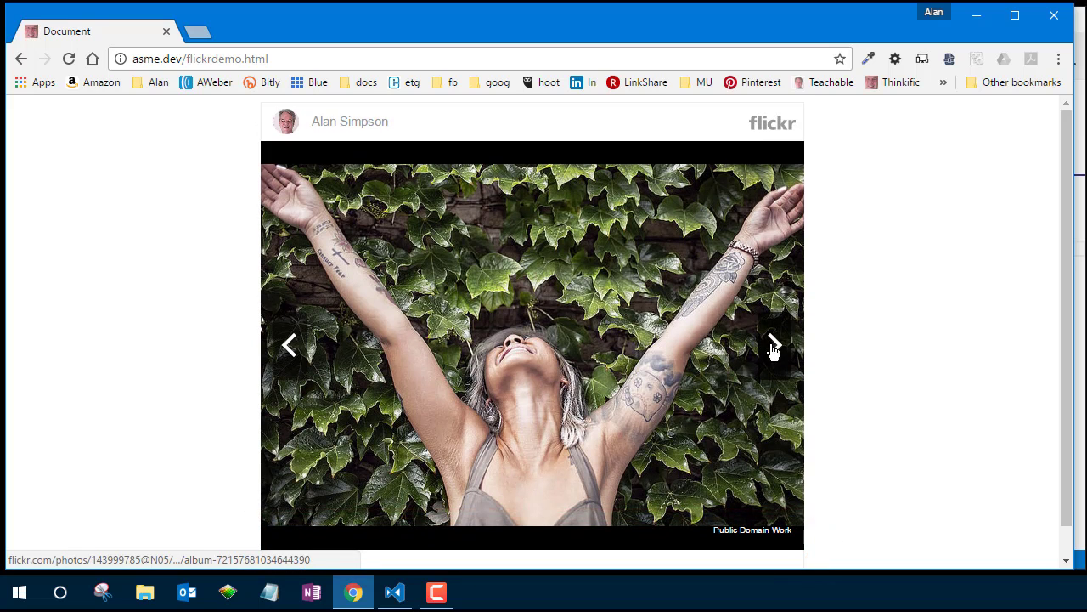
left_click(775, 345)
left_click(775, 345)
left_click(775, 345)
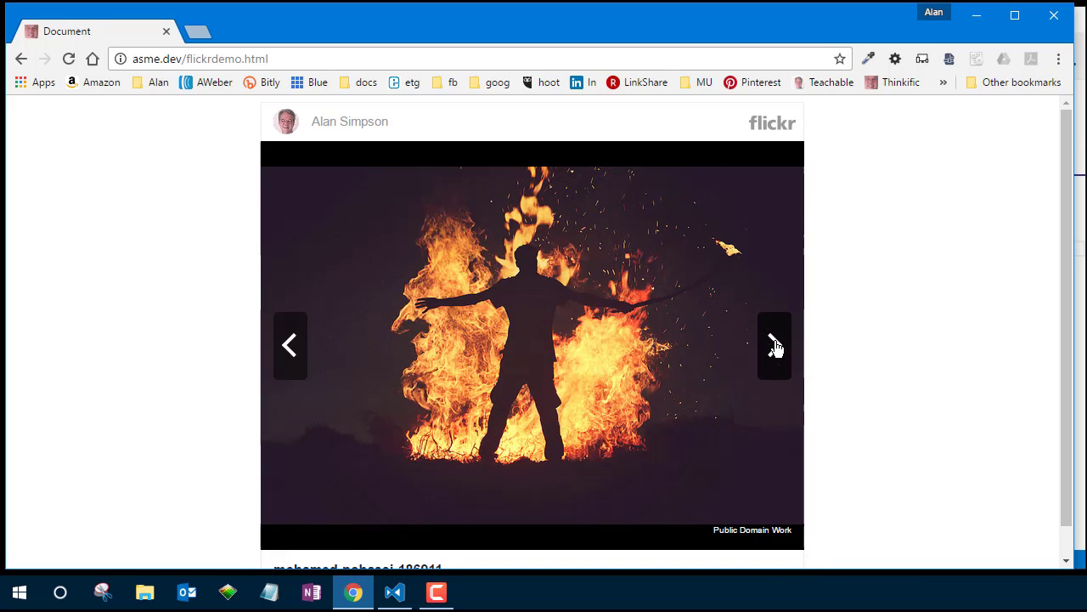
left_click(775, 345)
left_click(775, 345)
left_click(775, 345)
left_click(775, 345)
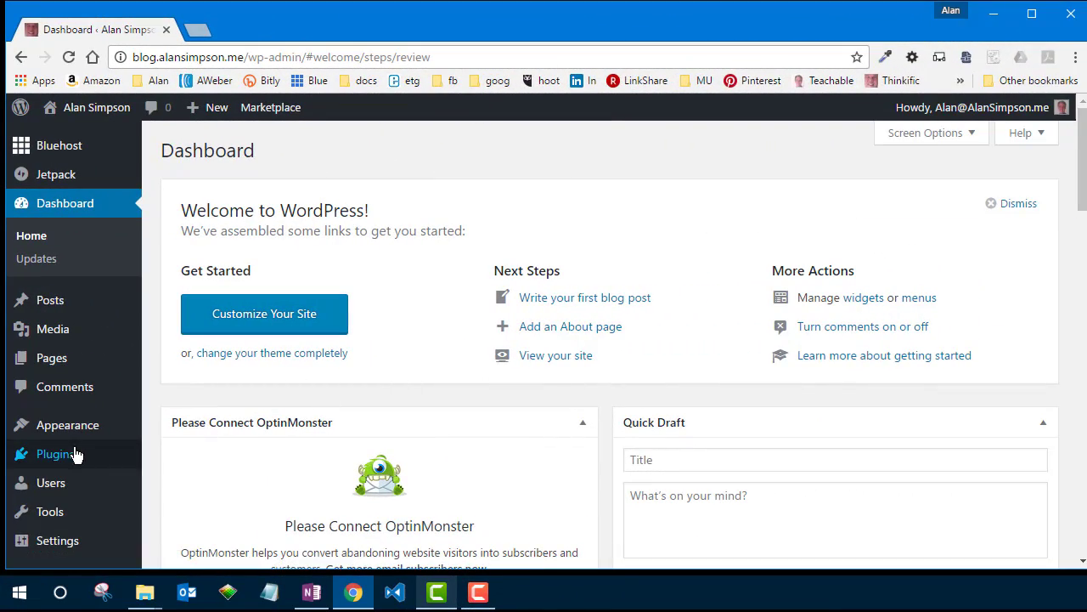
In the WordPress dashboard, go to the page for adding new plugins and search for "flickr".
mouse_move(66, 466)
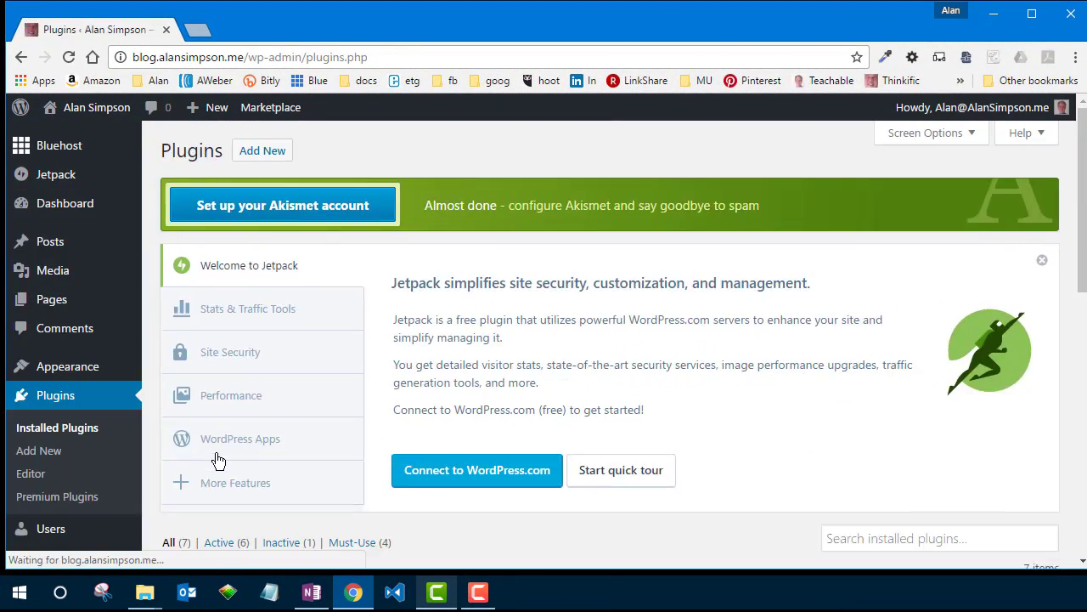
left_click(264, 153)
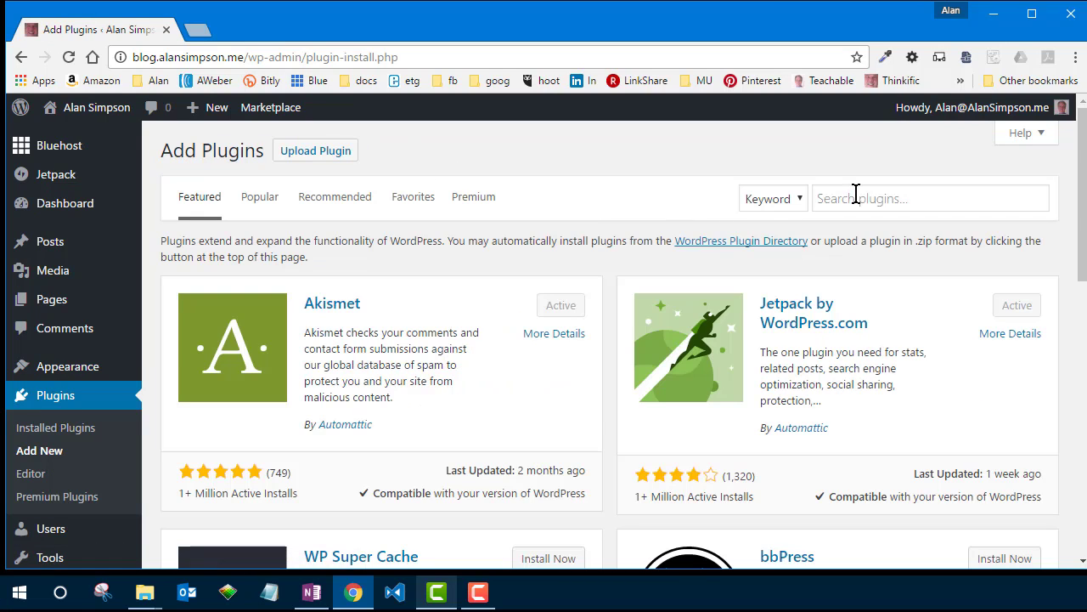
left_click(858, 196)
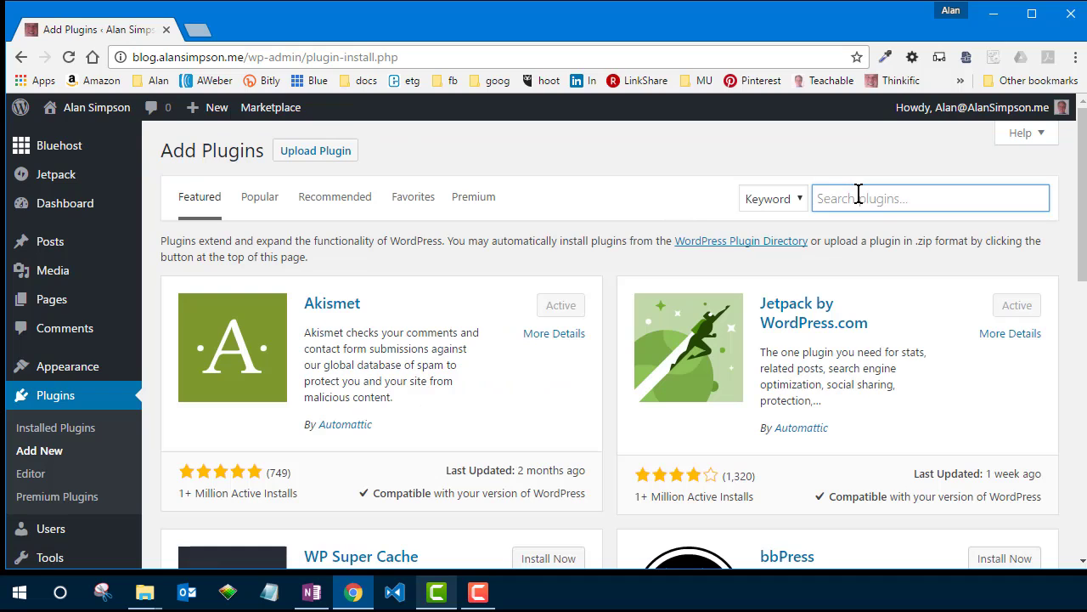
type("flickr")
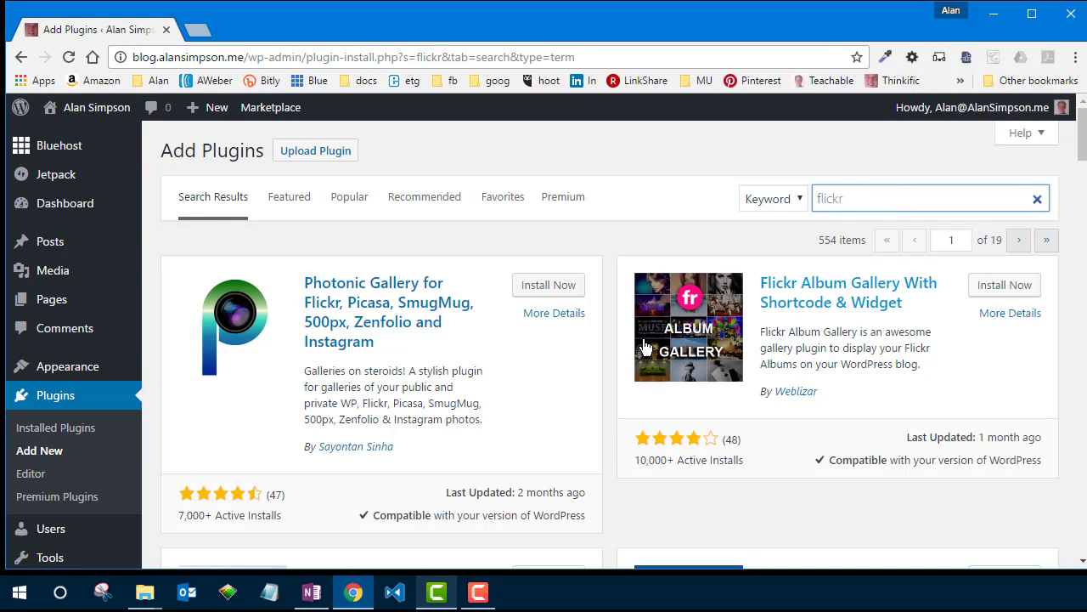
Look through the Flickr plugin search results, including Responsive Flickr Slideshow, for gallery and slideshow options.
scroll(542, 344, "down", 1)
scroll(578, 335, "down", 3)
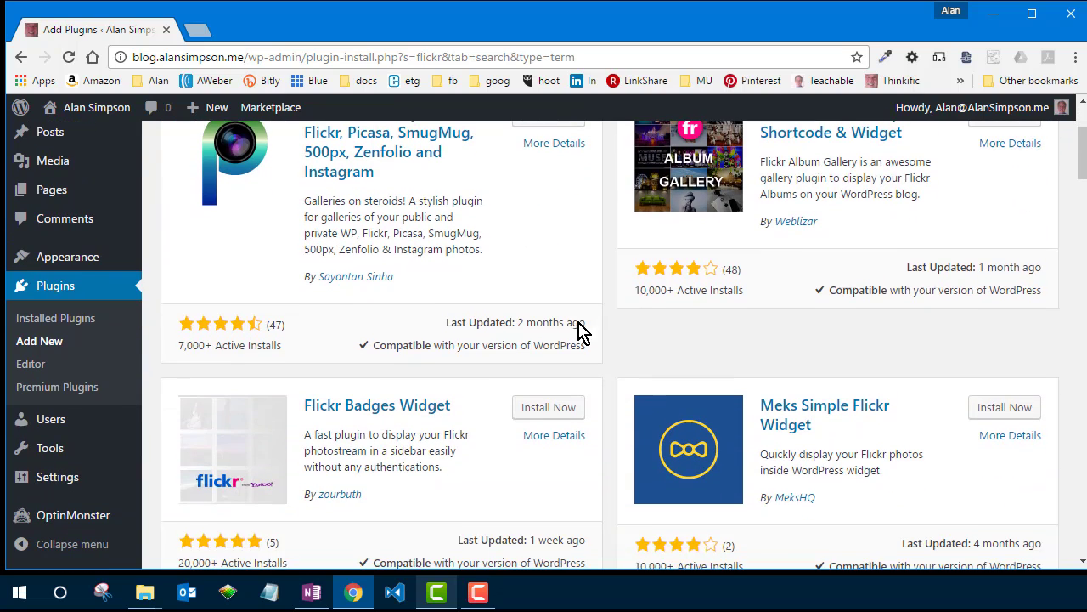
scroll(583, 329, "down", 3)
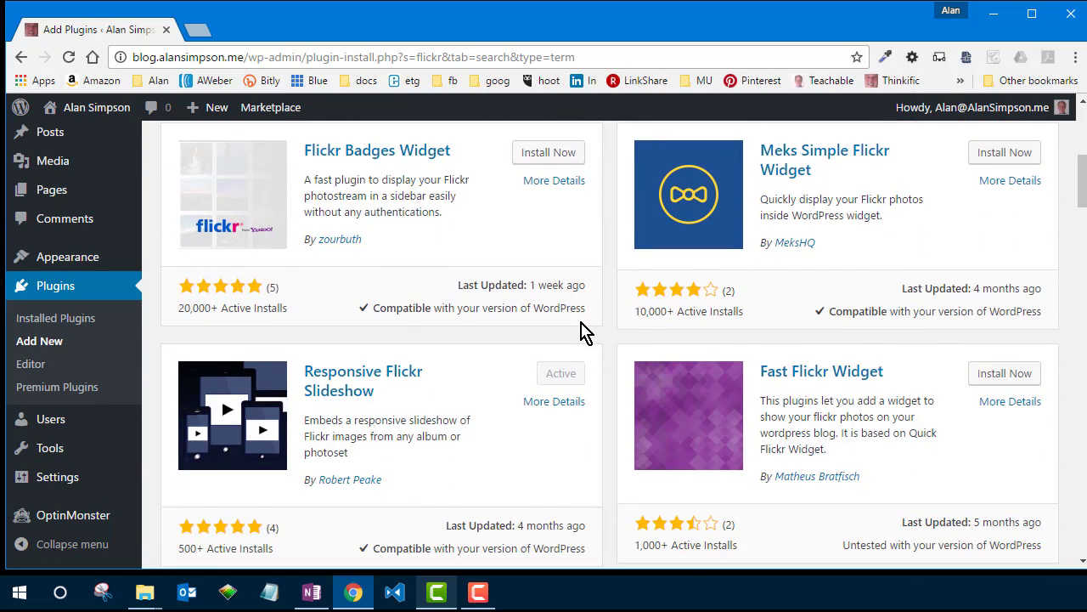
scroll(450, 323, "down", 3)
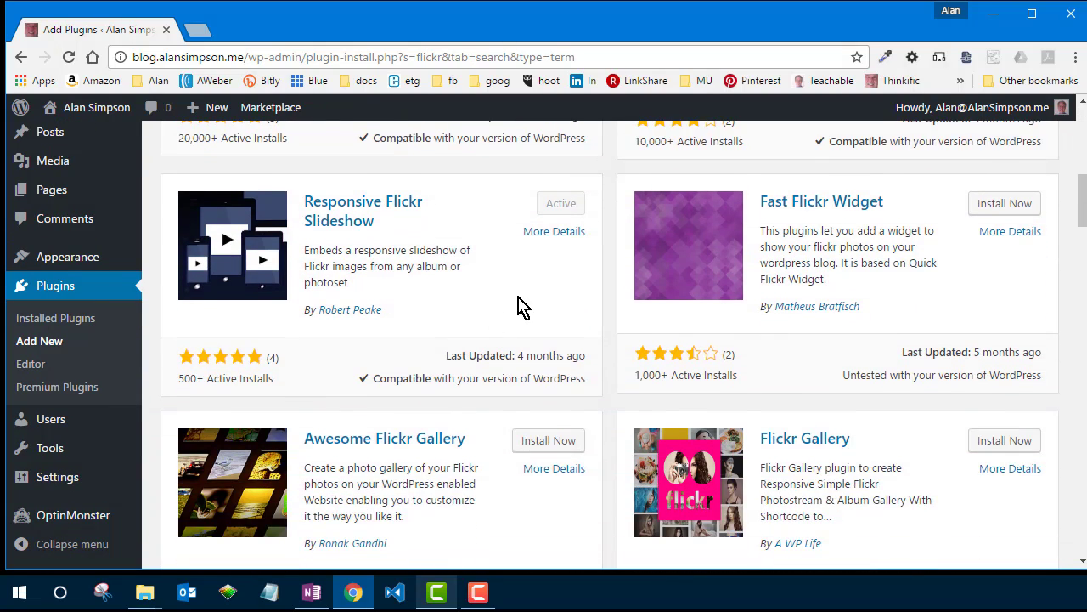
scroll(580, 303, "down", 3)
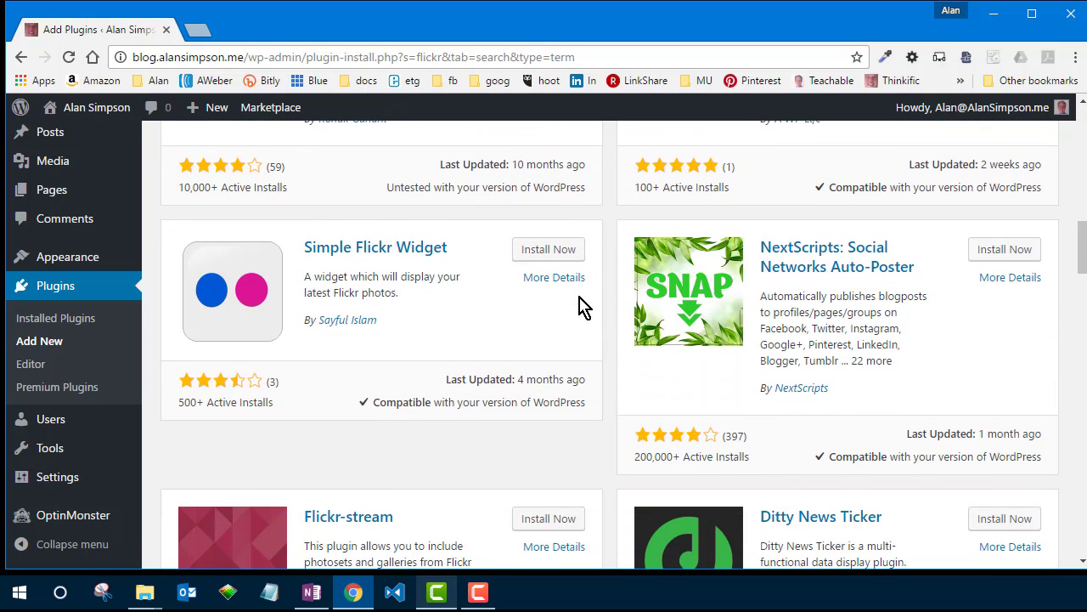
scroll(583, 306, "down", 3)
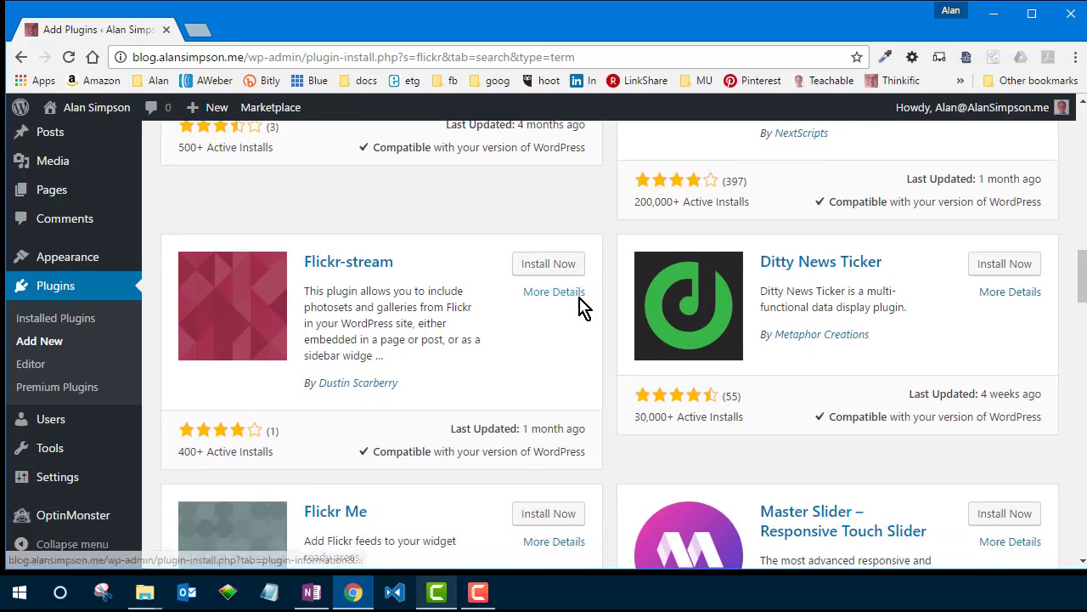
scroll(583, 306, "down", 4)
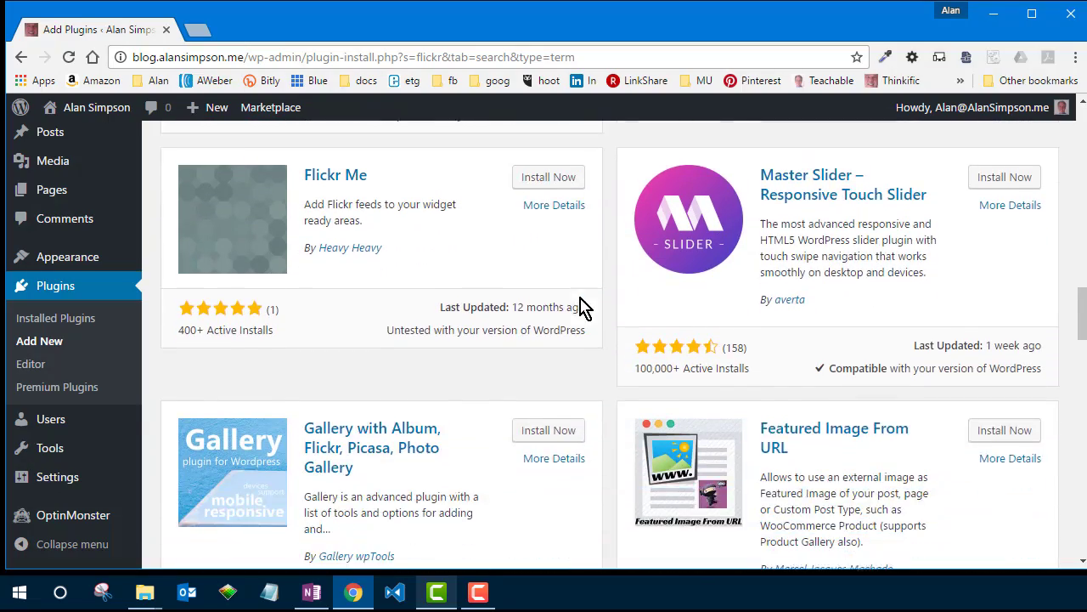
scroll(583, 305, "down", 3)
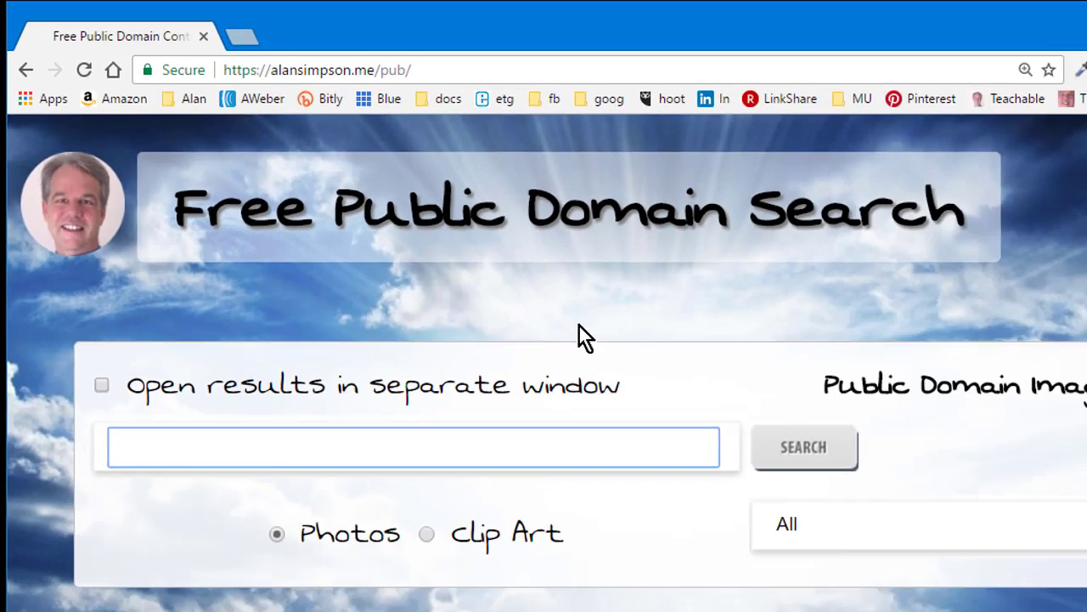
Look over the Free Public Domain Search page, from its image search form to the list of media site categories.
scroll(579, 328, "down", 1)
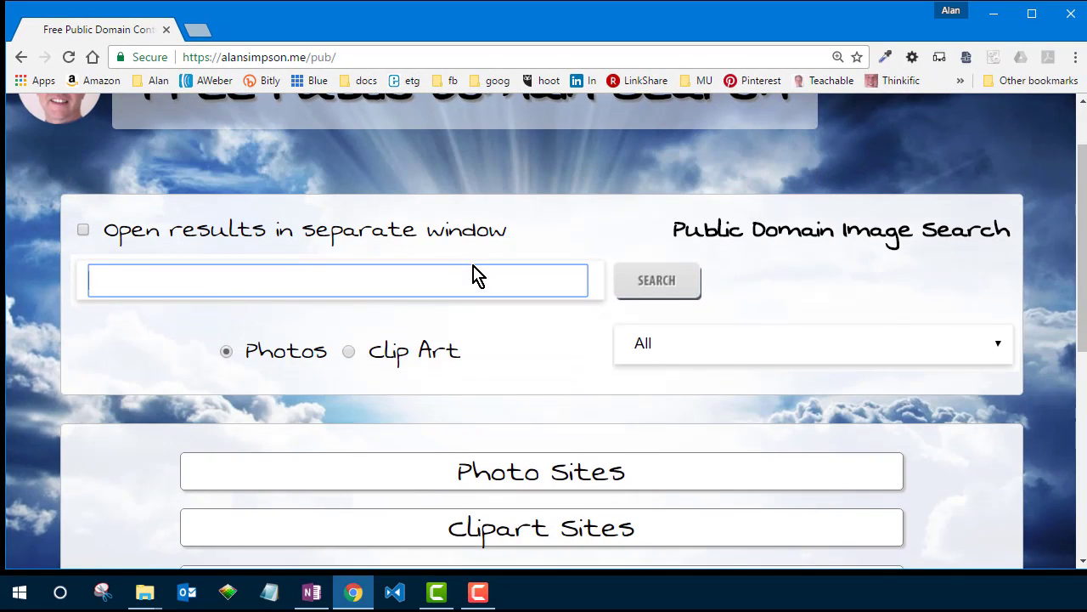
scroll(475, 272, "down", 1)
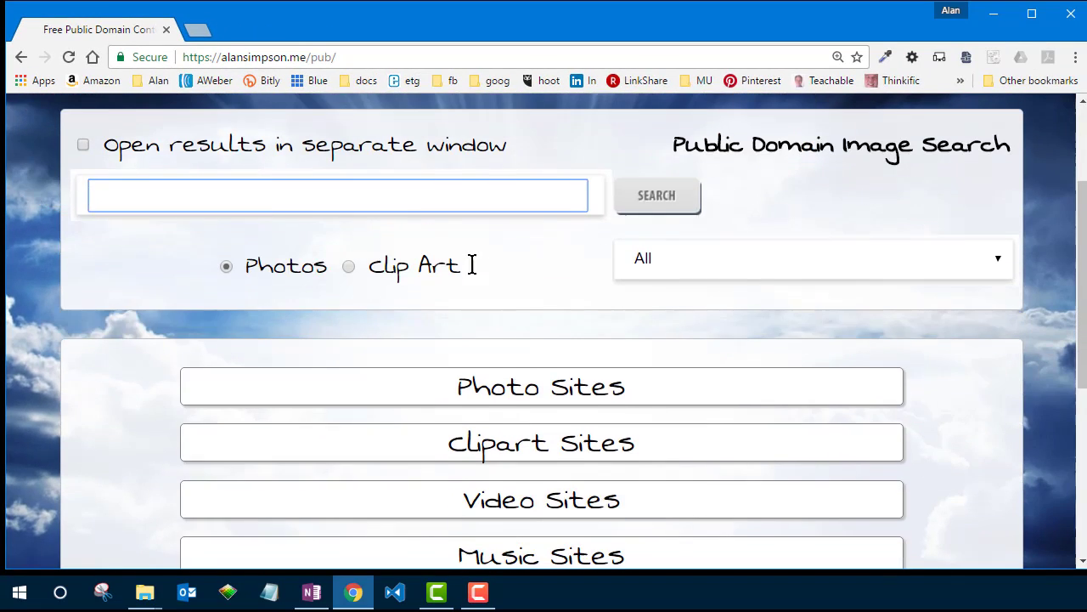
scroll(476, 274, "down", 1)
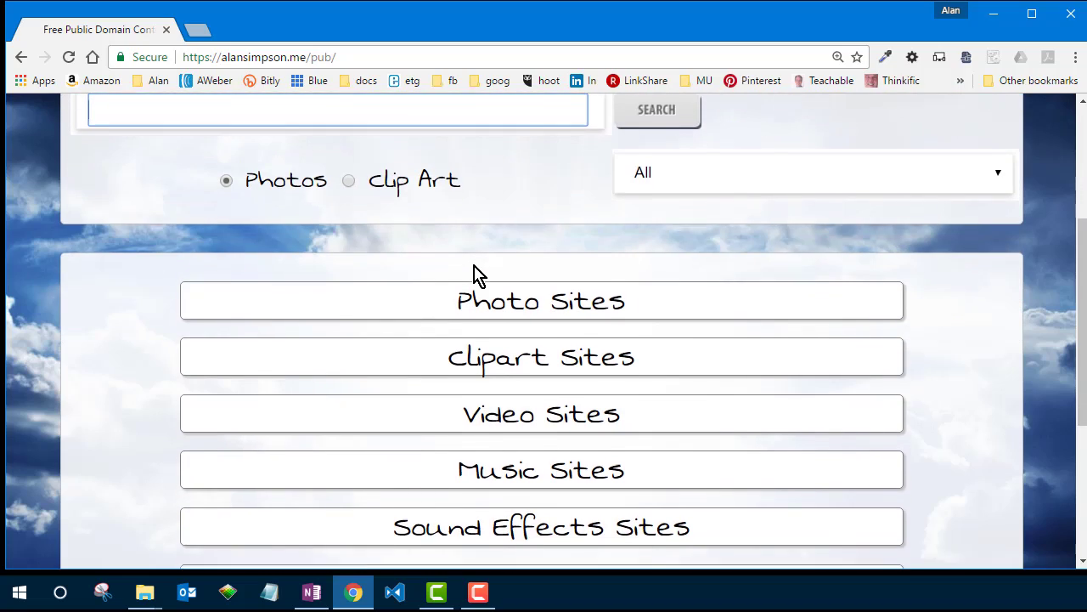
scroll(476, 274, "down", 1)
scroll(476, 273, "down", 1)
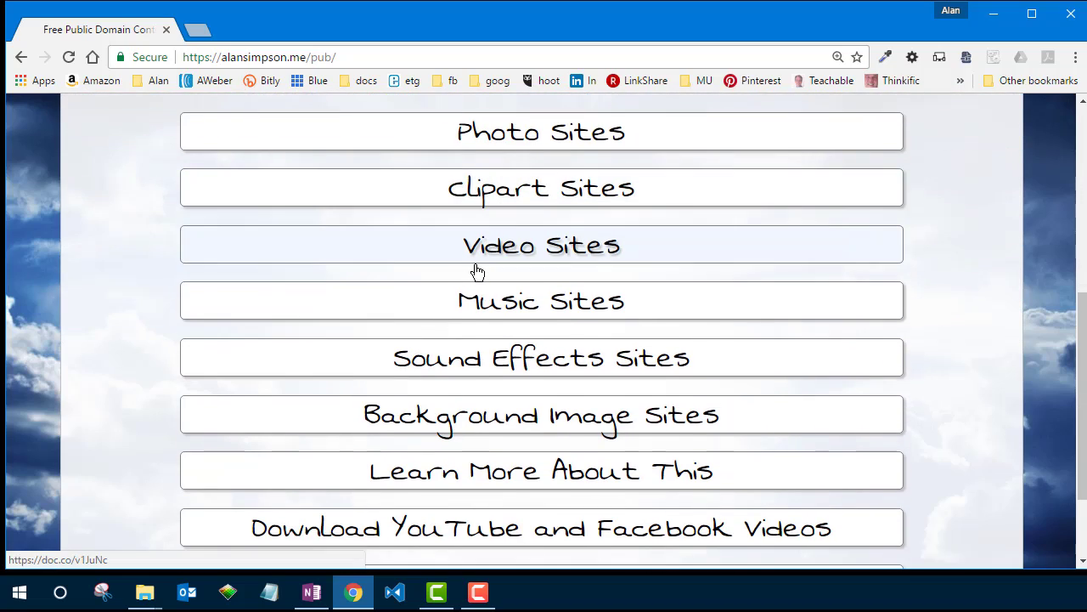